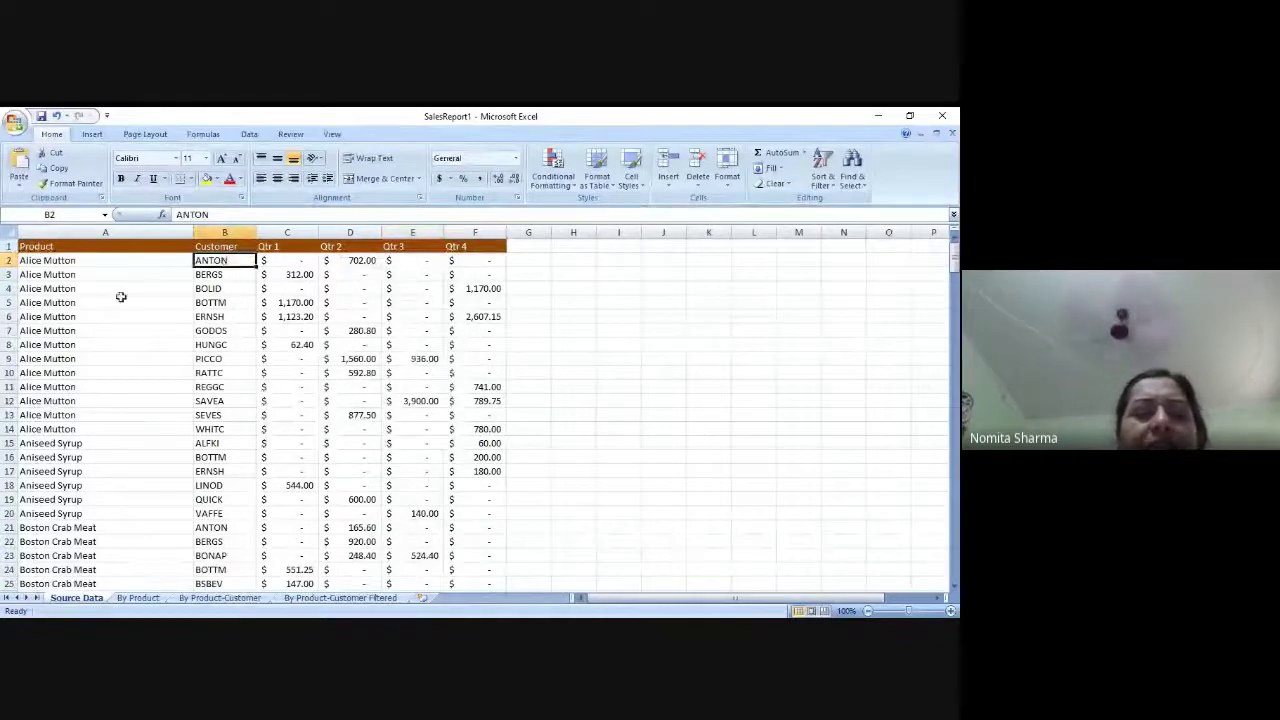
# Step: Look through the product, customer and quarterly records on the Source Data sheet and return to the first rows
pyautogui.press('pagedown')
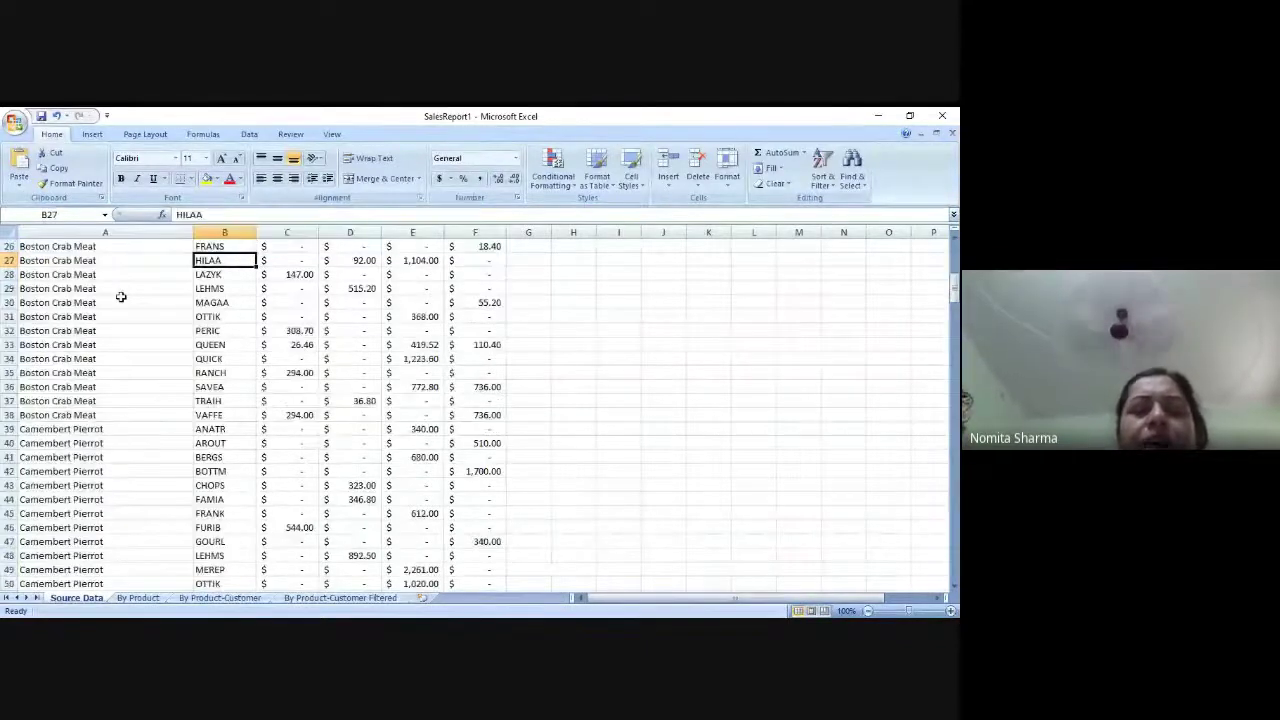
pyautogui.press('pagedown')
pyautogui.press('pagedown')
pyautogui.press('pagedown')
pyautogui.press('pagedown')
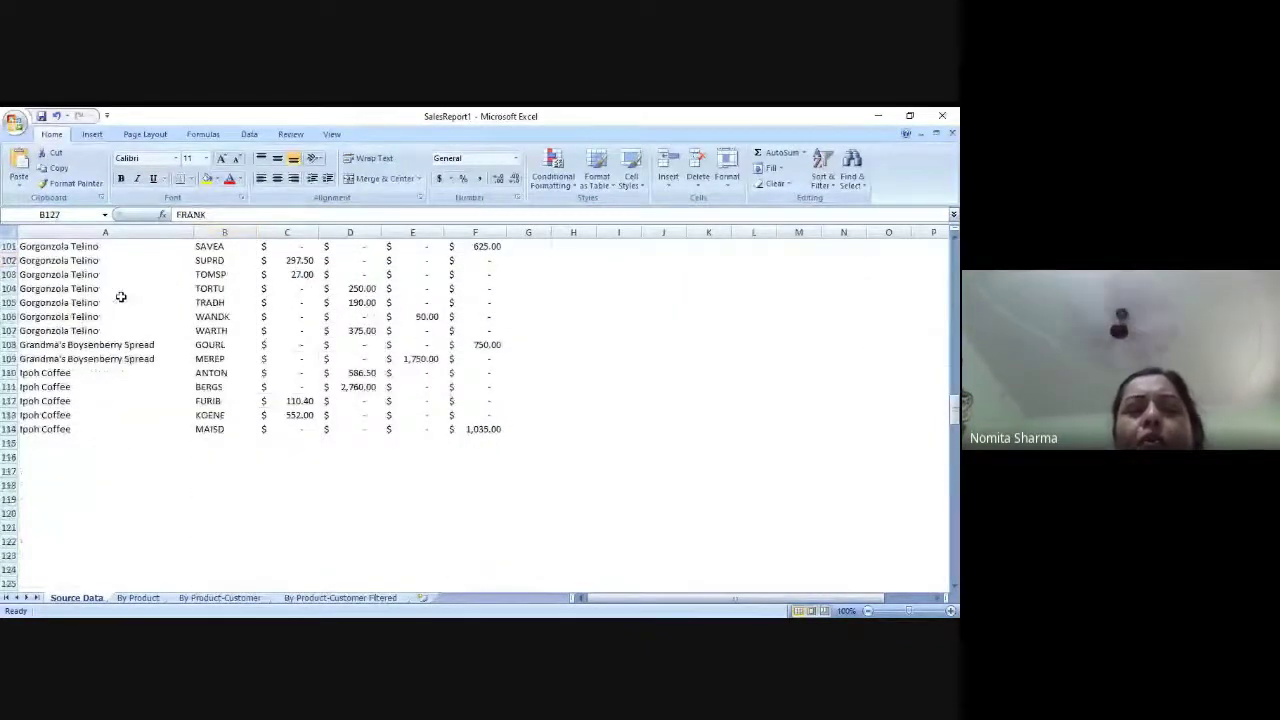
pyautogui.press('pageup')
pyautogui.press('pageup')
pyautogui.press('pageup')
pyautogui.press('pageup')
pyautogui.press('pageup')
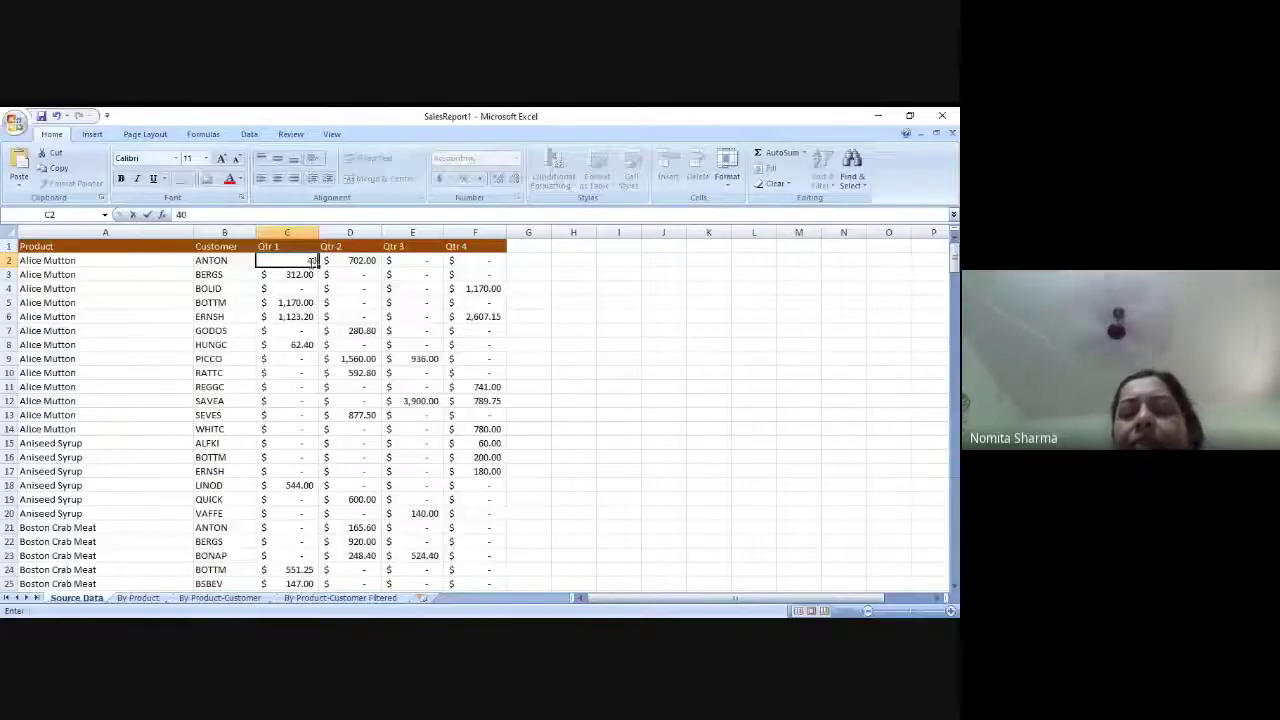
# Step: Set the Qtr 1 value in the first Alice Mutton row to 400
pyautogui.write('0')
pyautogui.press('Return')
pyautogui.click(481, 264)
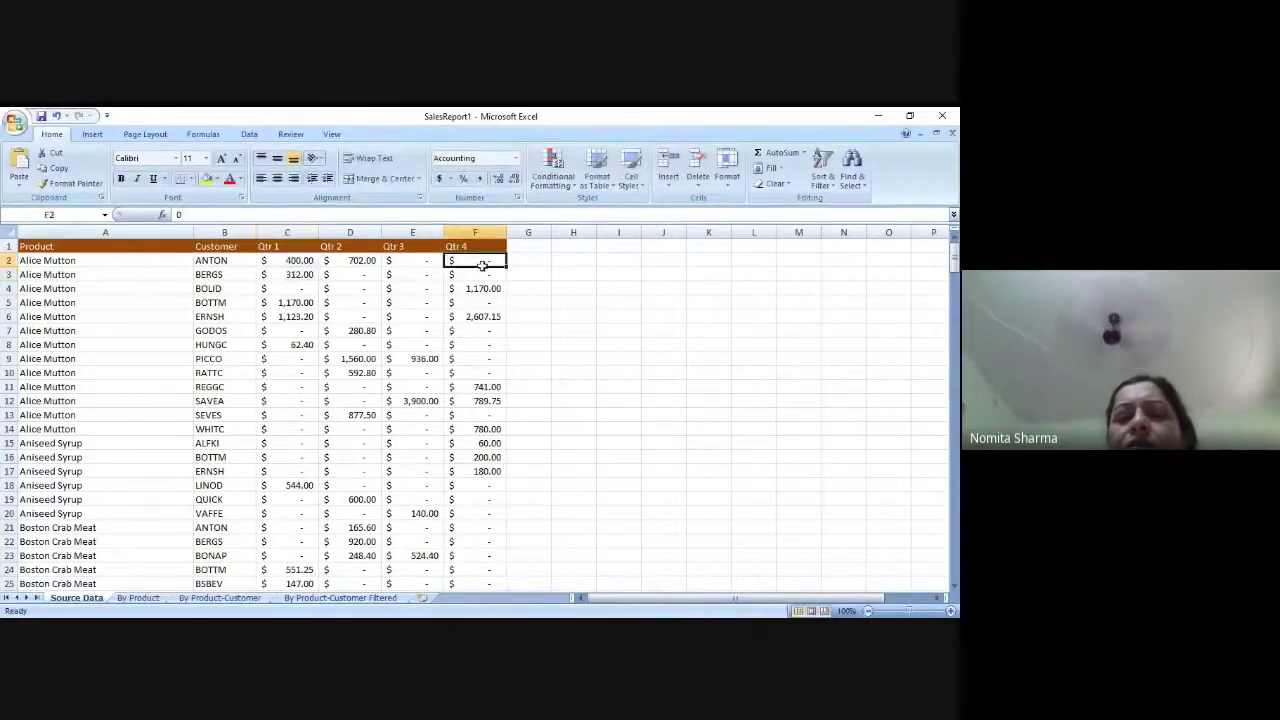
pyautogui.click(298, 287)
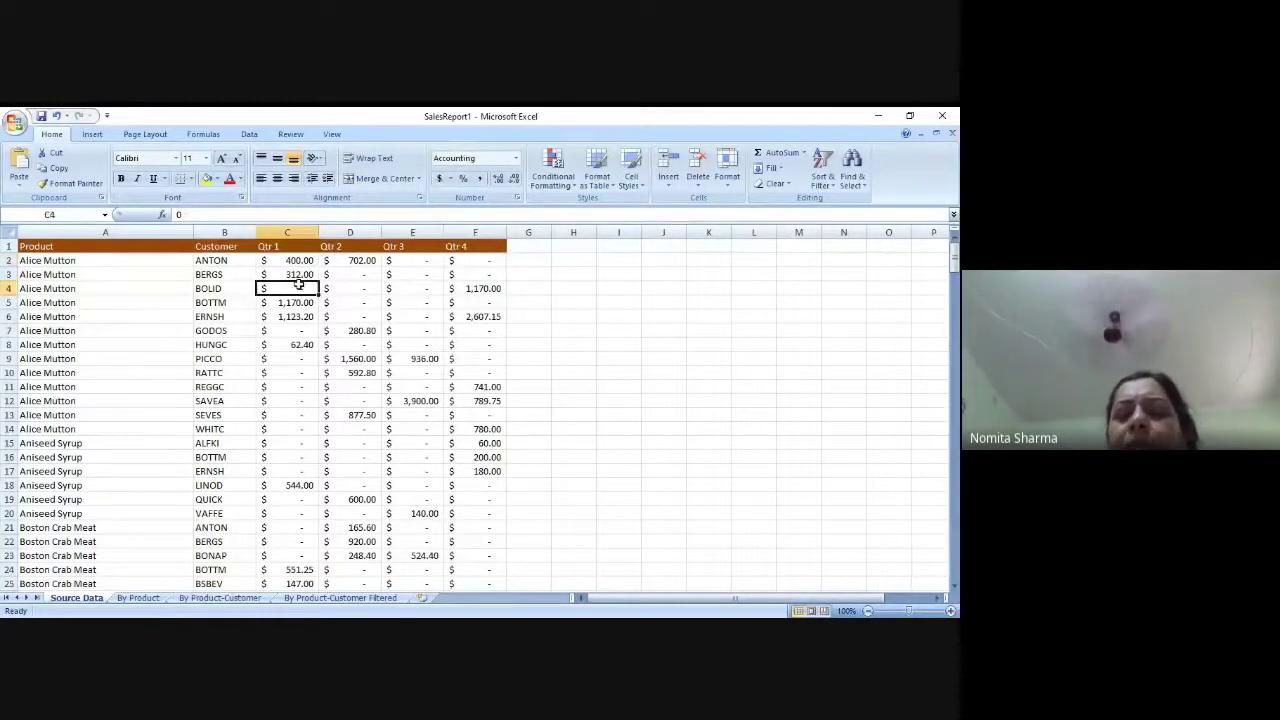
pyautogui.click(461, 260)
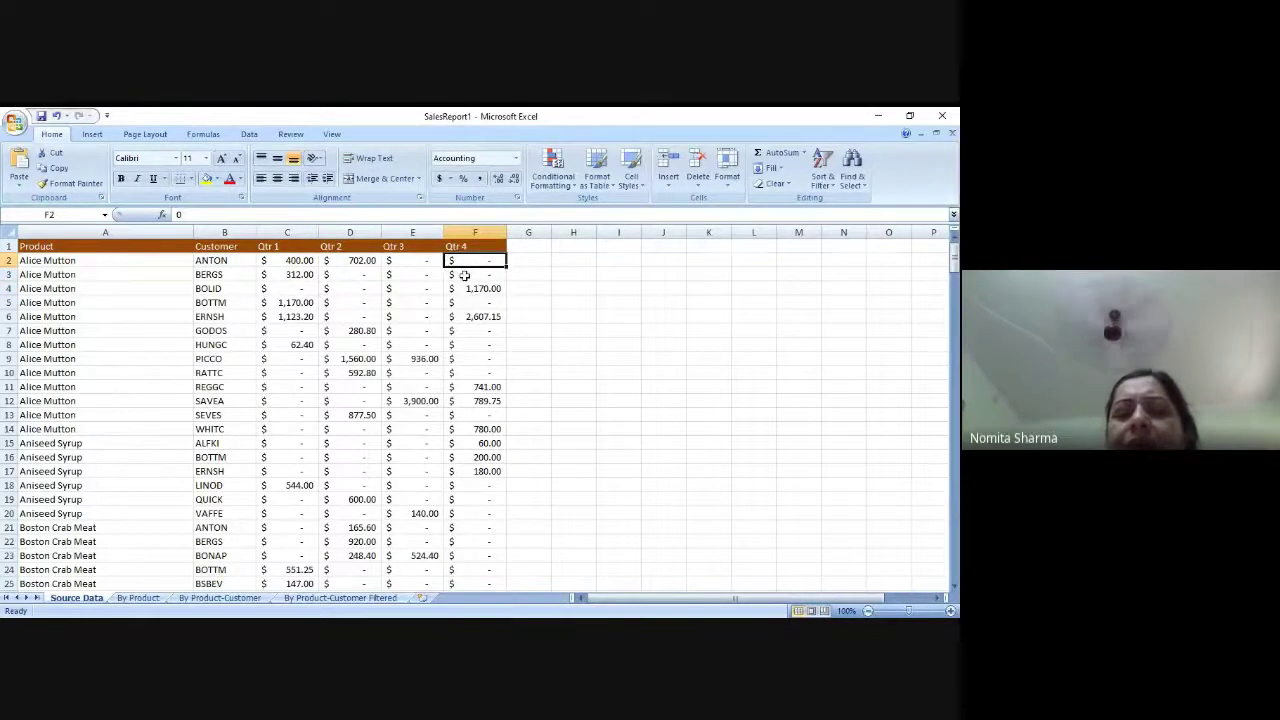
pyautogui.click(463, 275)
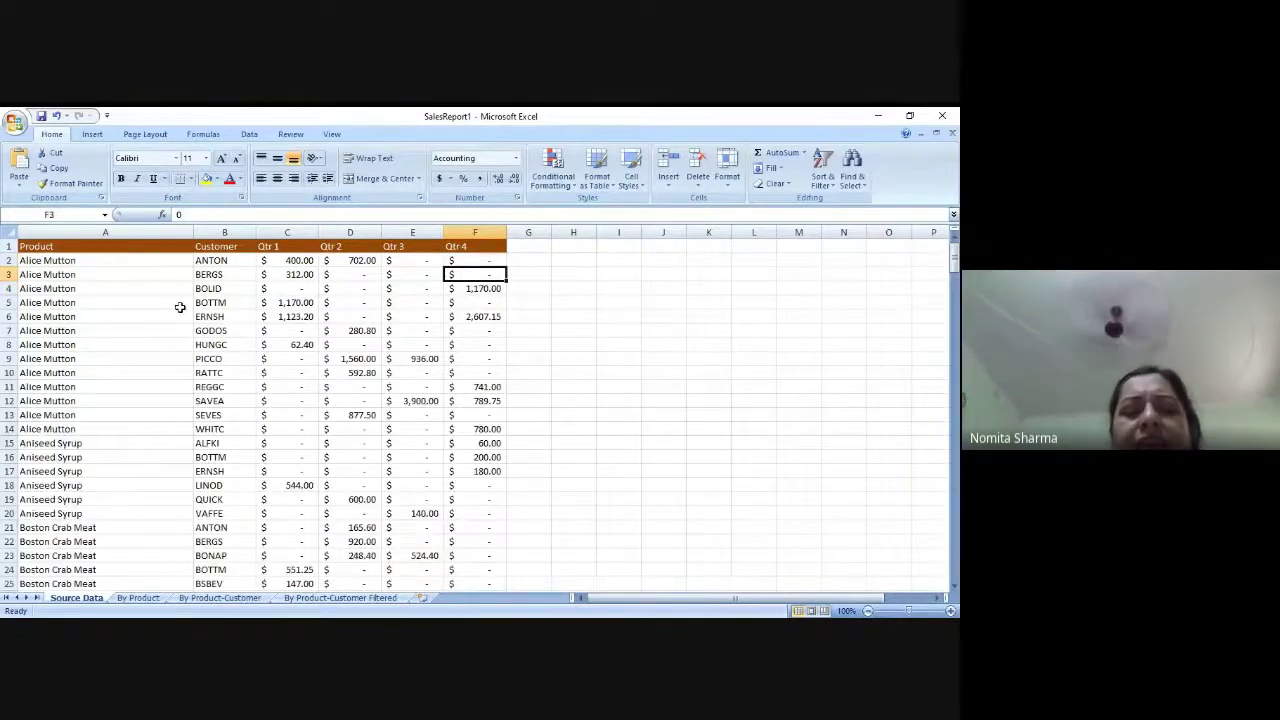
pyautogui.click(213, 262)
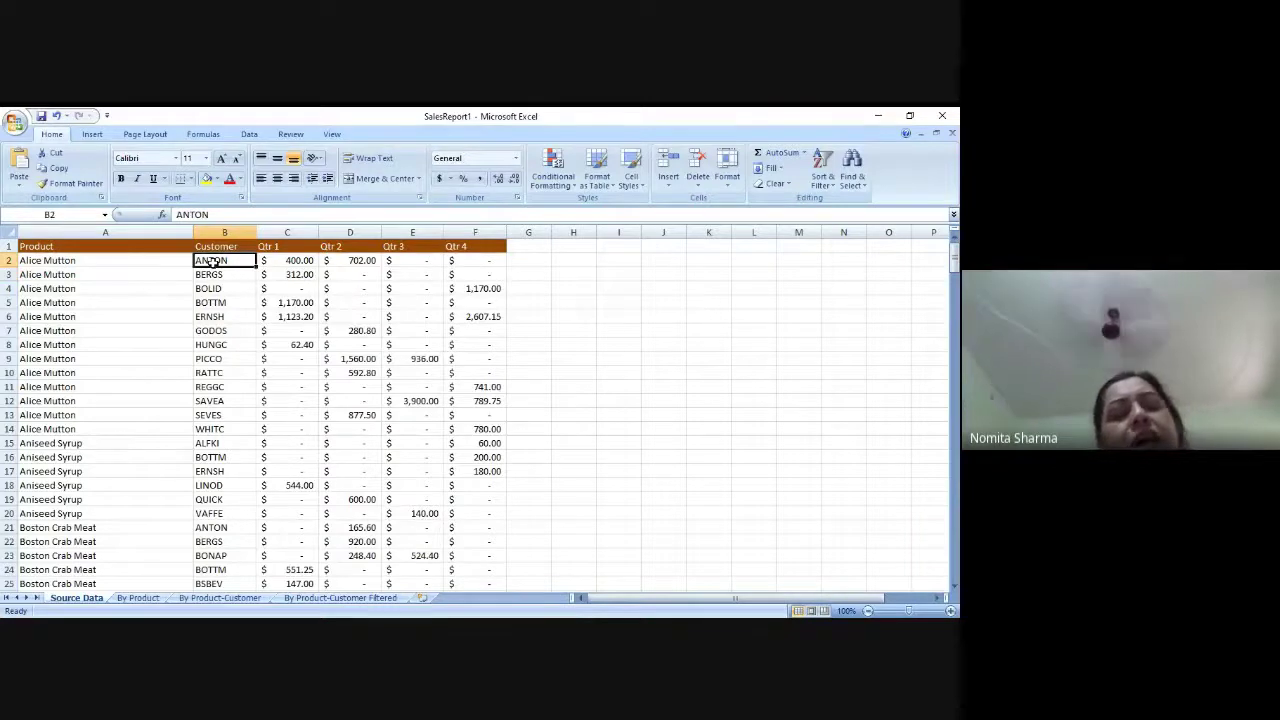
# Step: Rename the Customer column header in cell B1 as Salesman
pyautogui.doubleClick(238, 247)
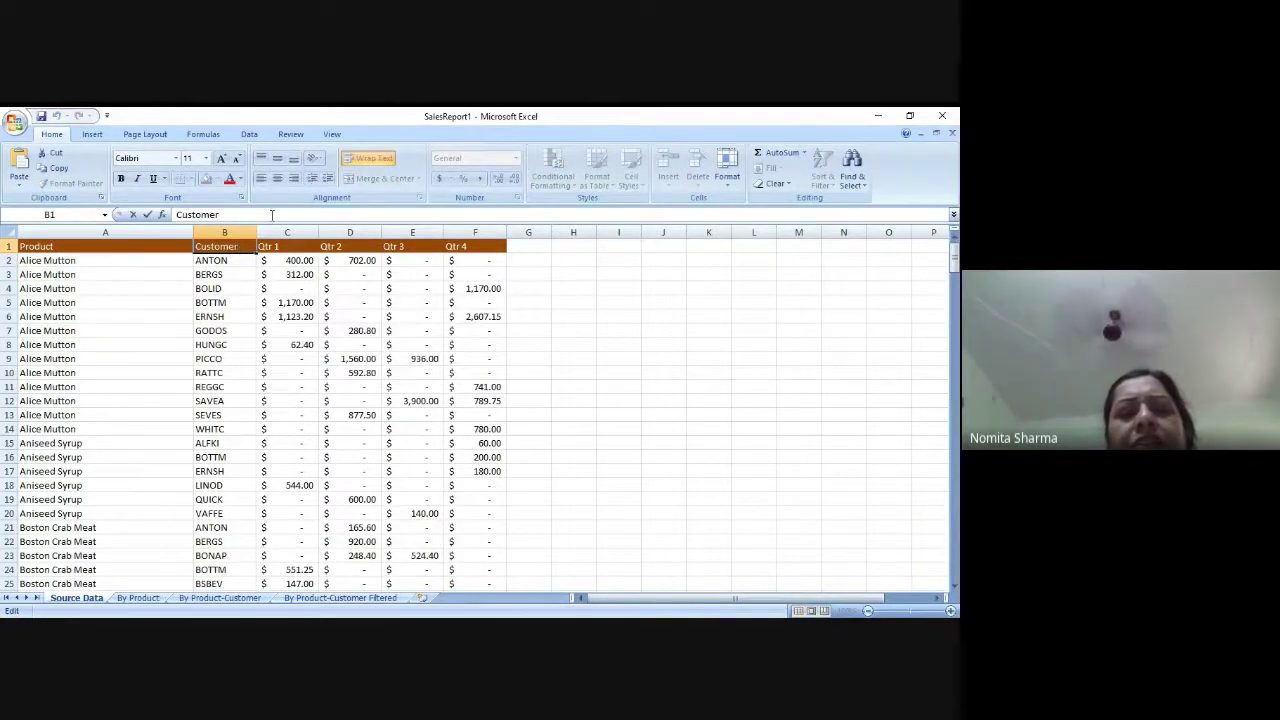
pyautogui.press('BackSpace')
pyautogui.press('BackSpace')
pyautogui.press('BackSpace')
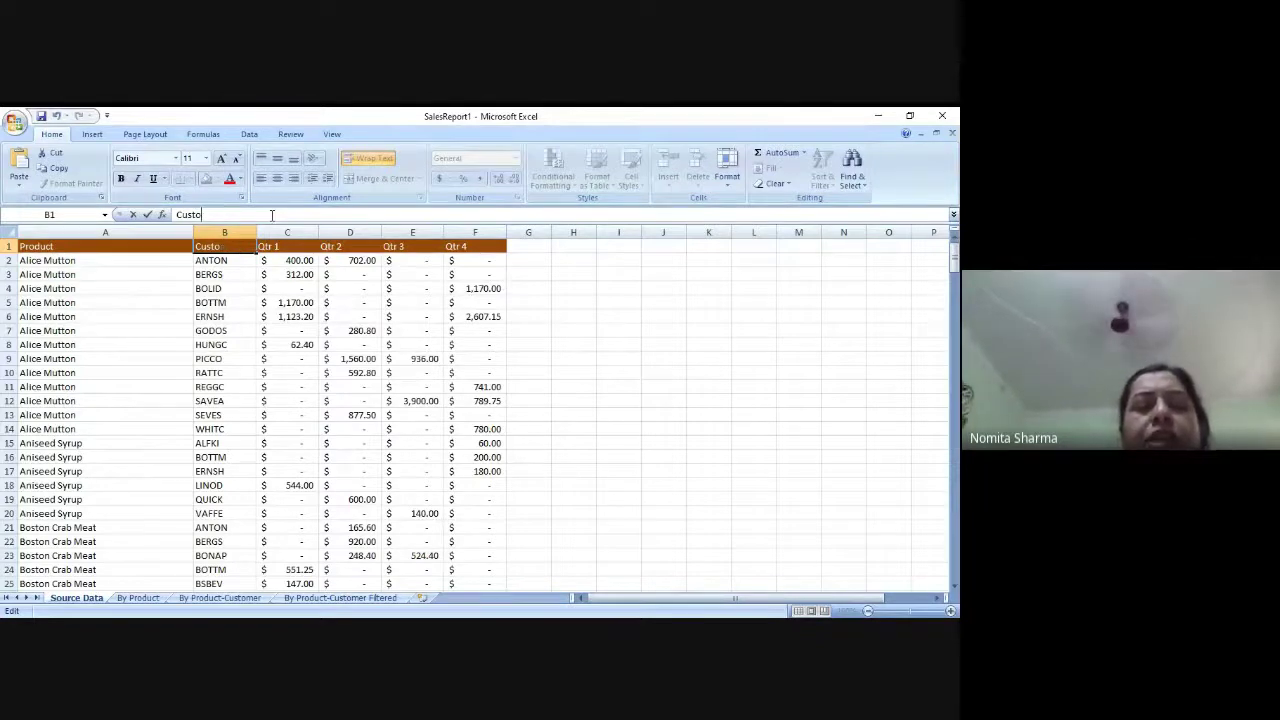
pyautogui.press('BackSpace')
pyautogui.press('BackSpace')
pyautogui.press('BackSpace')
pyautogui.press('BackSpace')
pyautogui.press('BackSpace')
pyautogui.write('Sales')
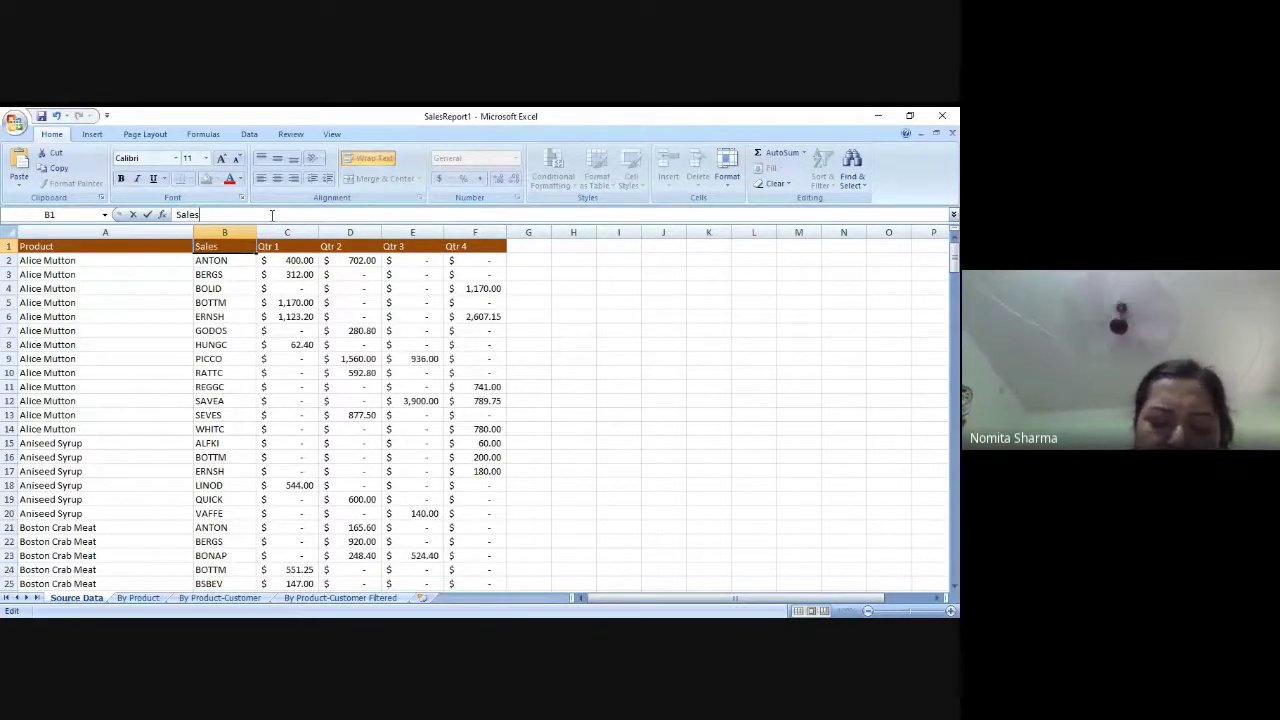
pyautogui.write('man')
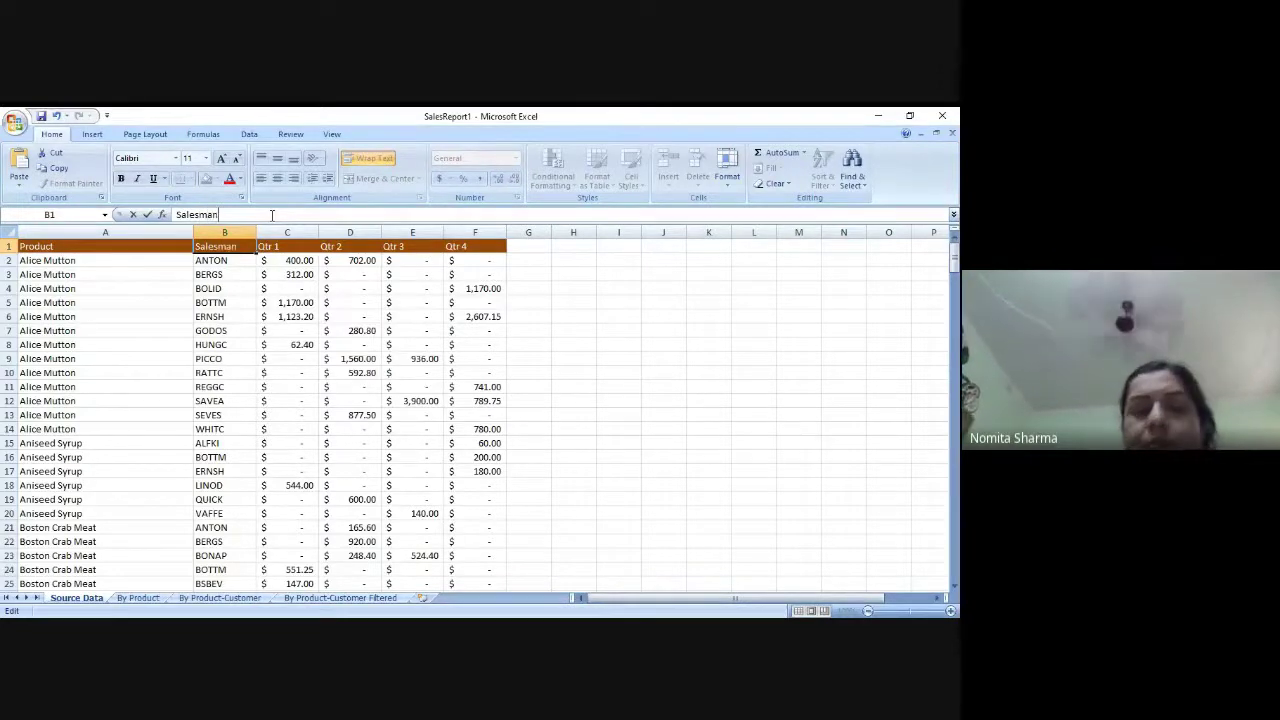
pyautogui.press('Return')
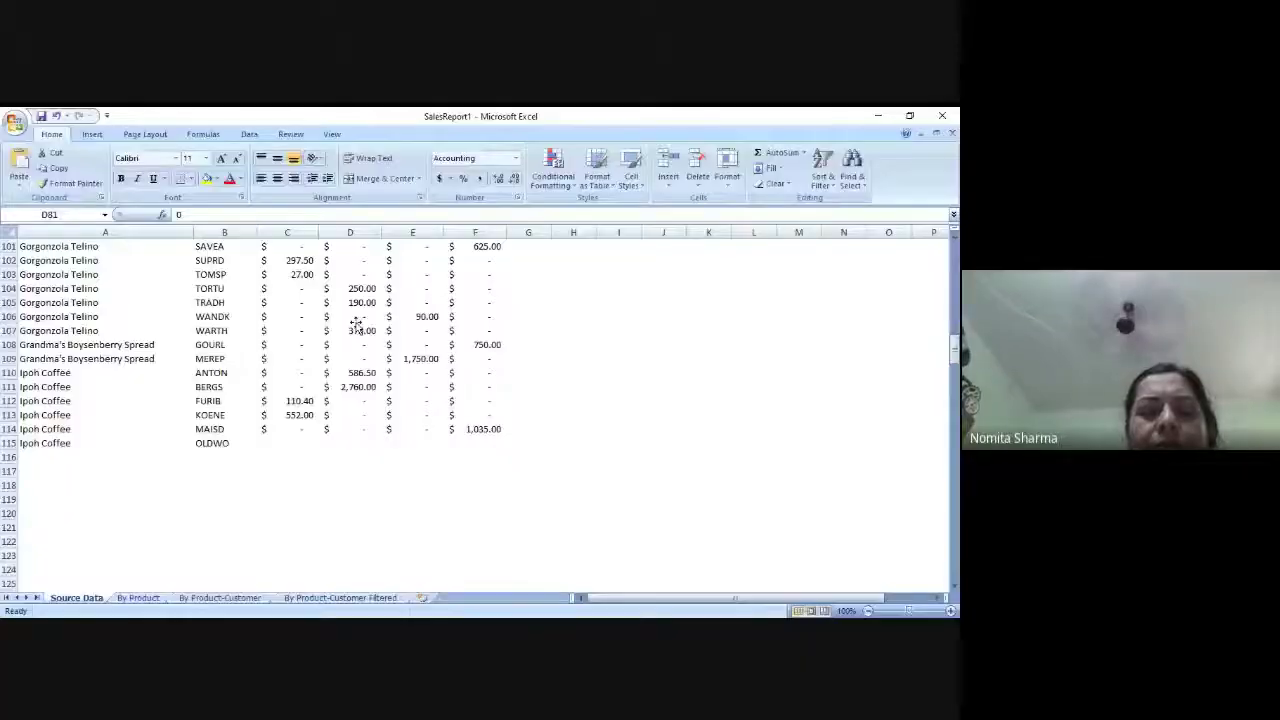
# Step: Set both the Qtr 3 and the Qtr 4 values in the first Alice Mutton row to 500
pyautogui.scroll(-2, 355, 325)
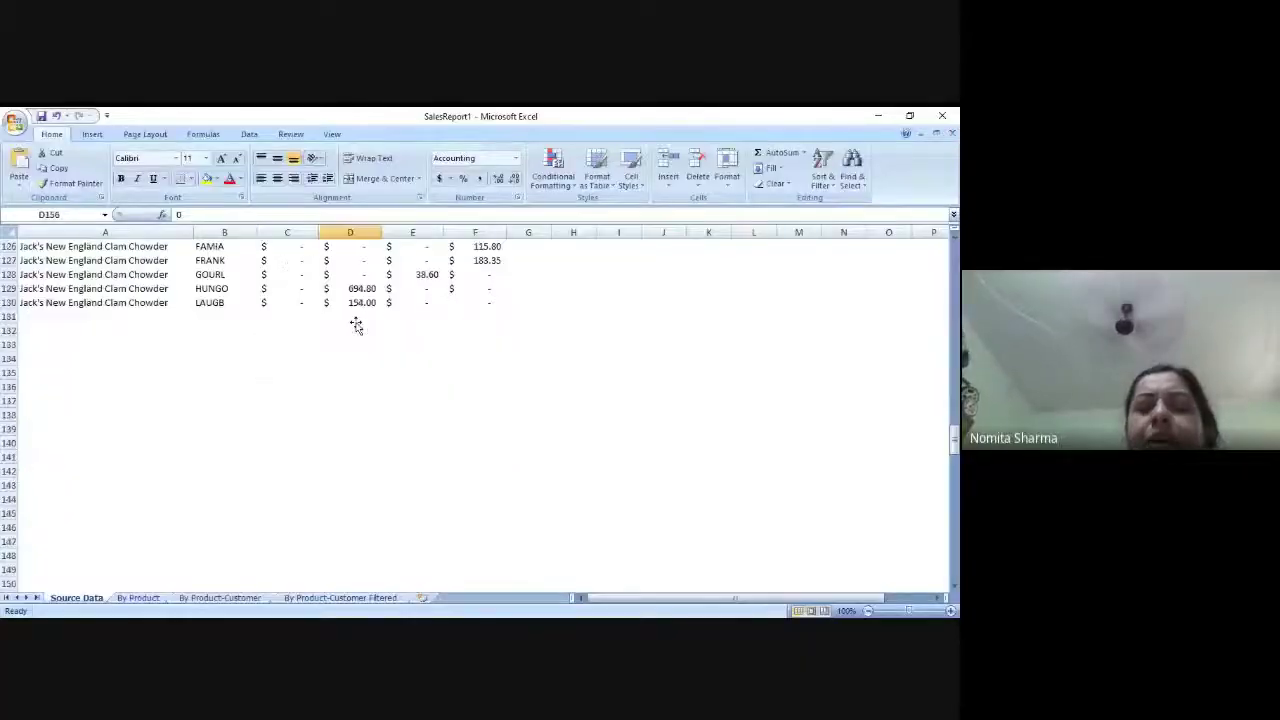
pyautogui.scroll(20, 357, 327)
pyautogui.scroll(17, 357, 327)
pyautogui.click(356, 322)
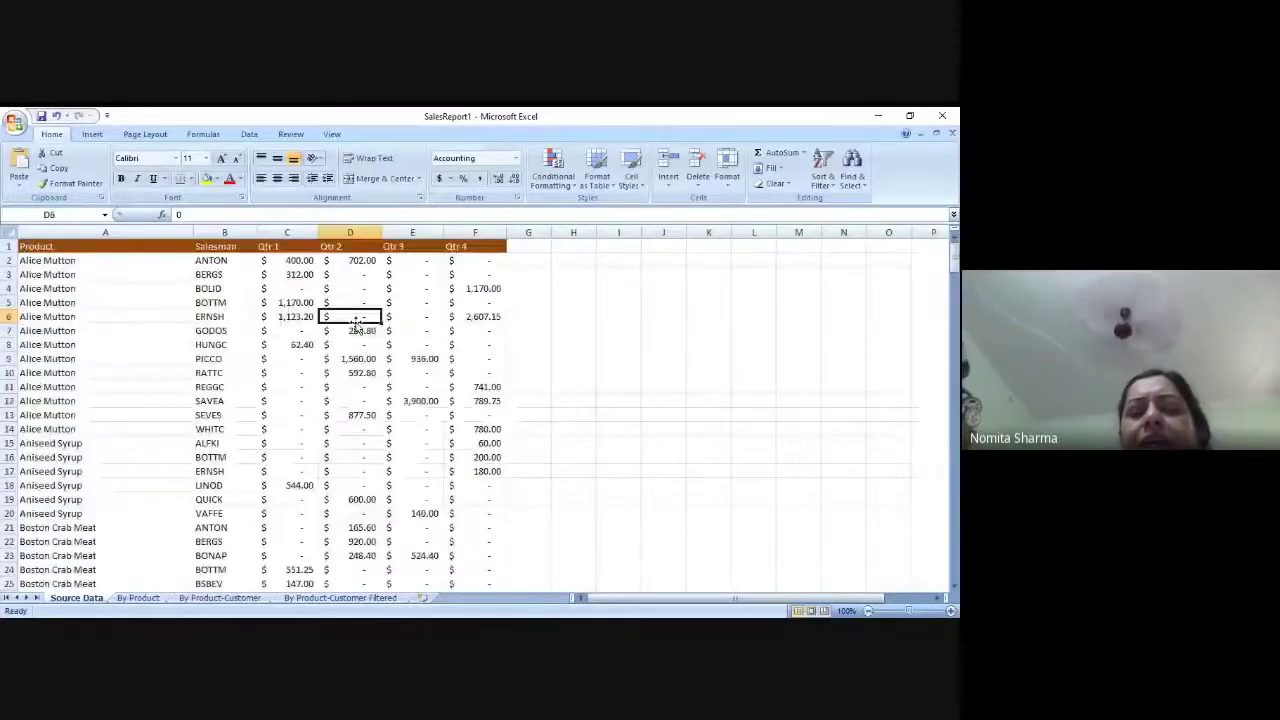
pyautogui.click(421, 261)
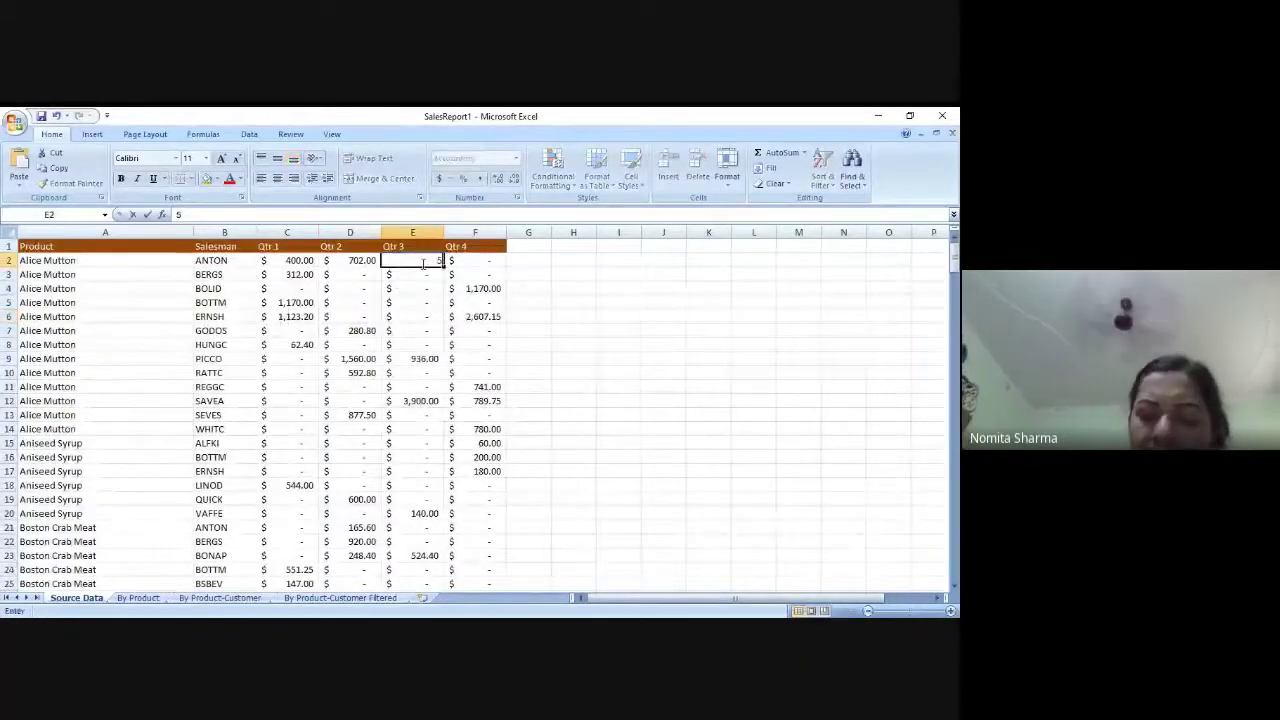
pyautogui.write('500')
pyautogui.press('Return')
pyautogui.click(421, 261)
pyautogui.press('Right')
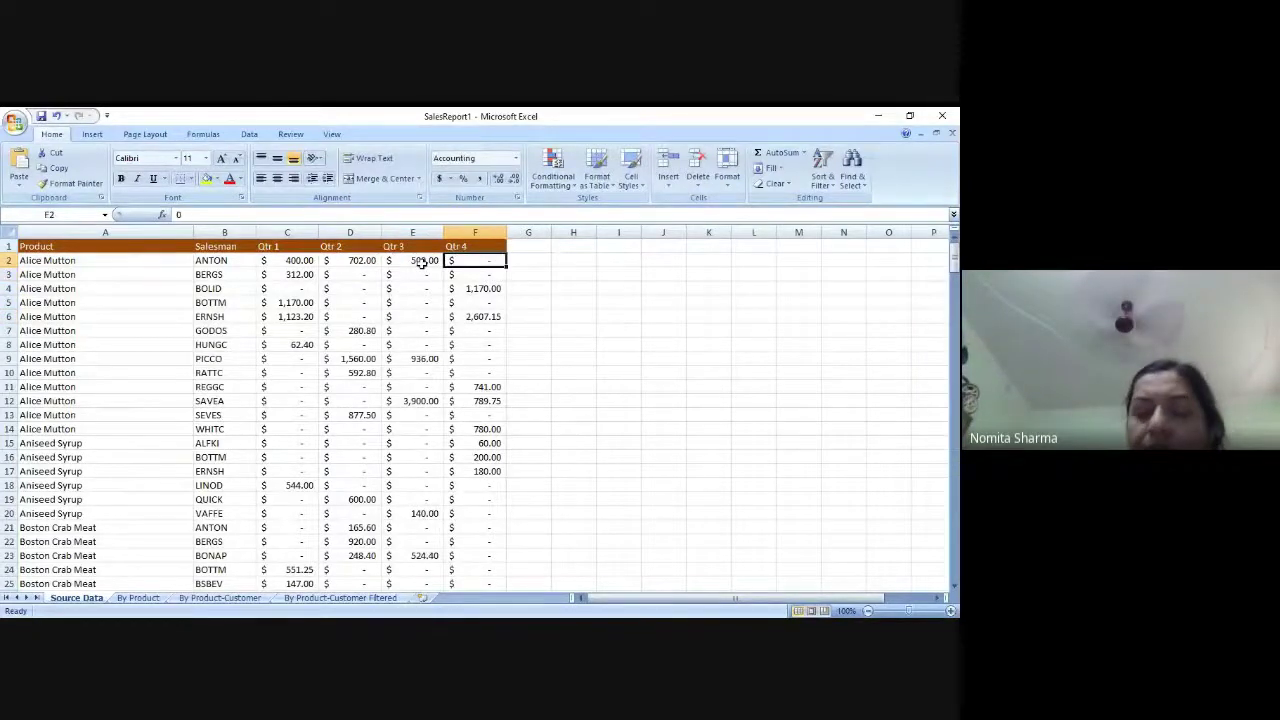
pyautogui.write('500')
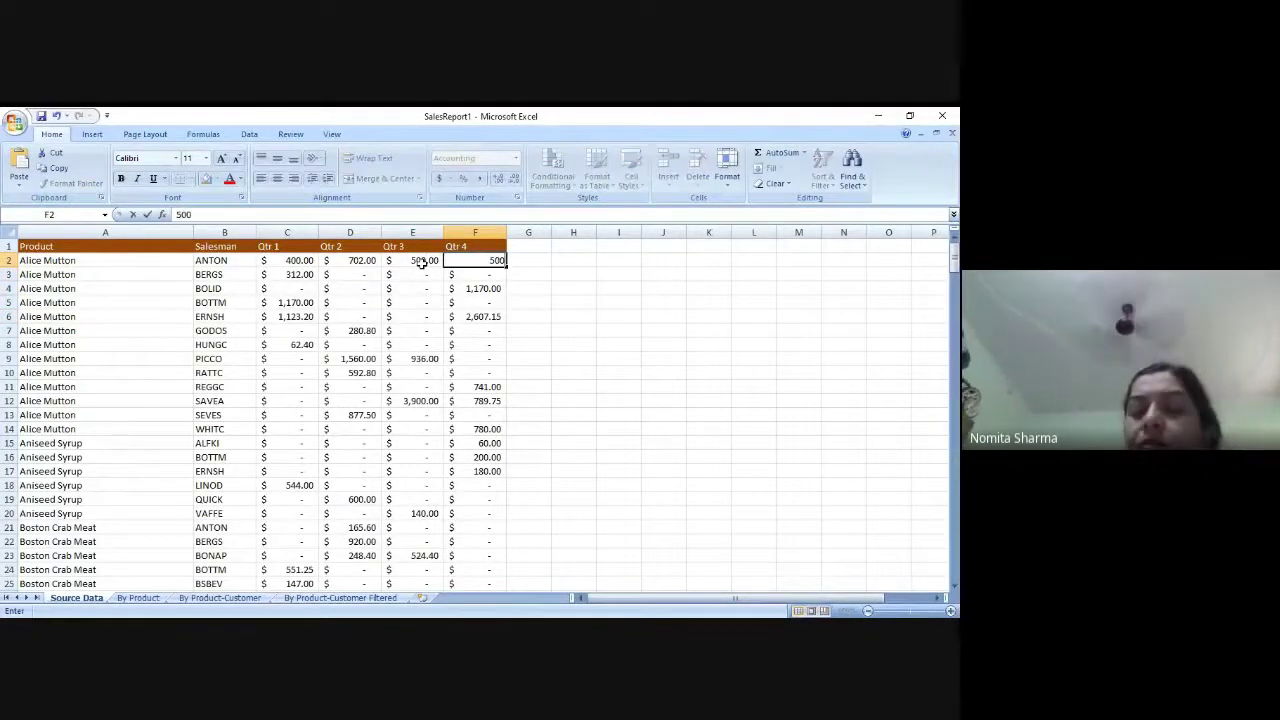
pyautogui.press('Right')
# Step: Add a Total header in cell G1, directly after the Qtr 4 column
pyautogui.press('Up')
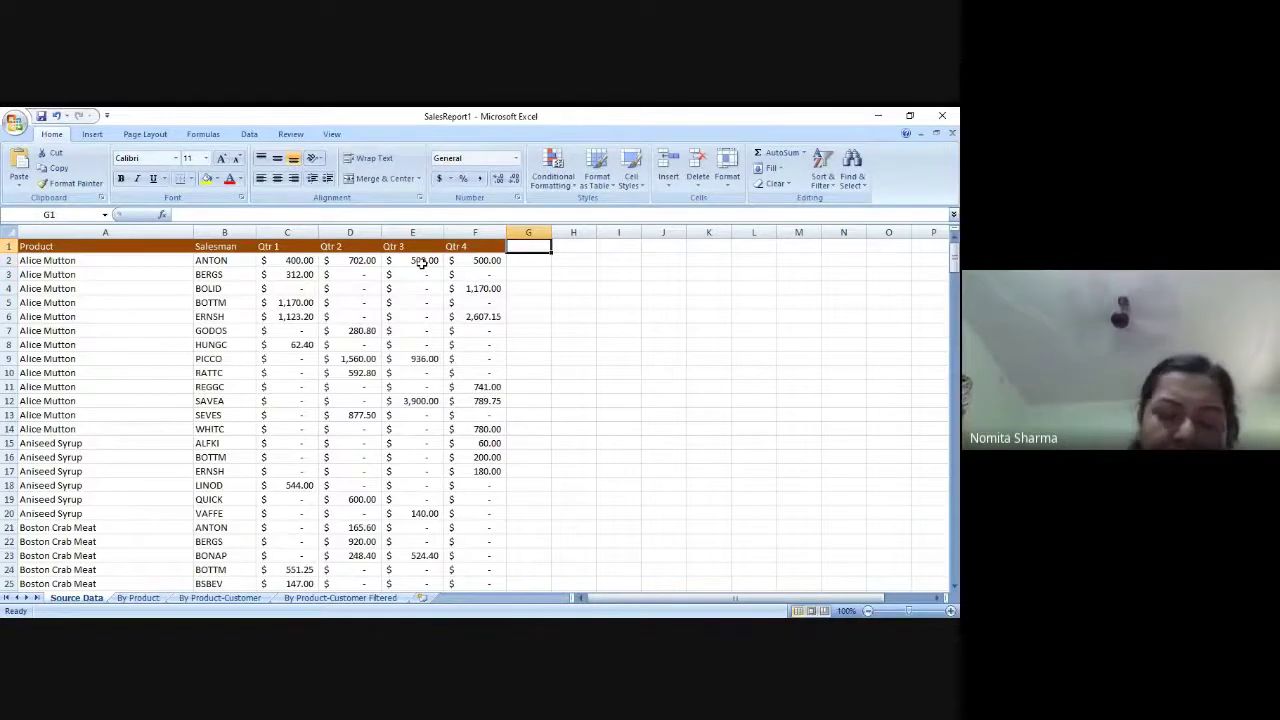
pyautogui.write('Tota')
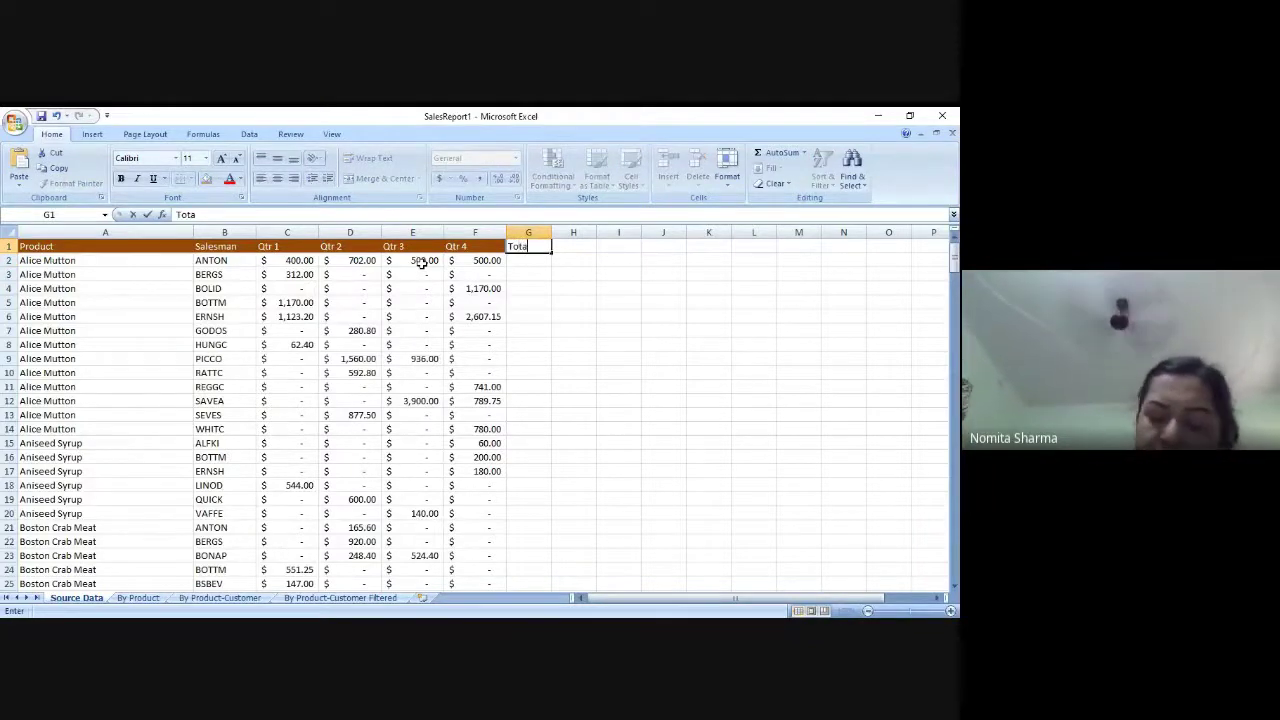
pyautogui.write('l')
pyautogui.press('Return')
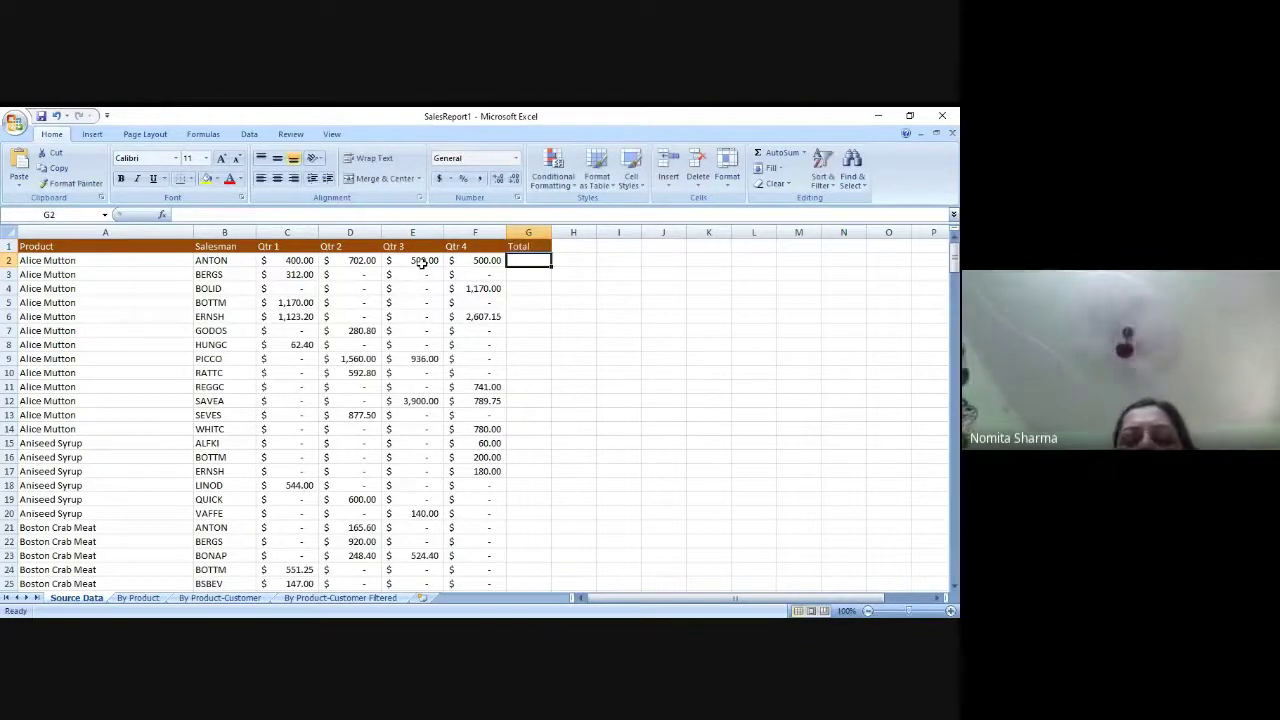
# Step: Sum the first row's Qtr 1 to Qtr 4 values into the Total column with AutoSum, and widen that column to fit
pyautogui.click(302, 262)
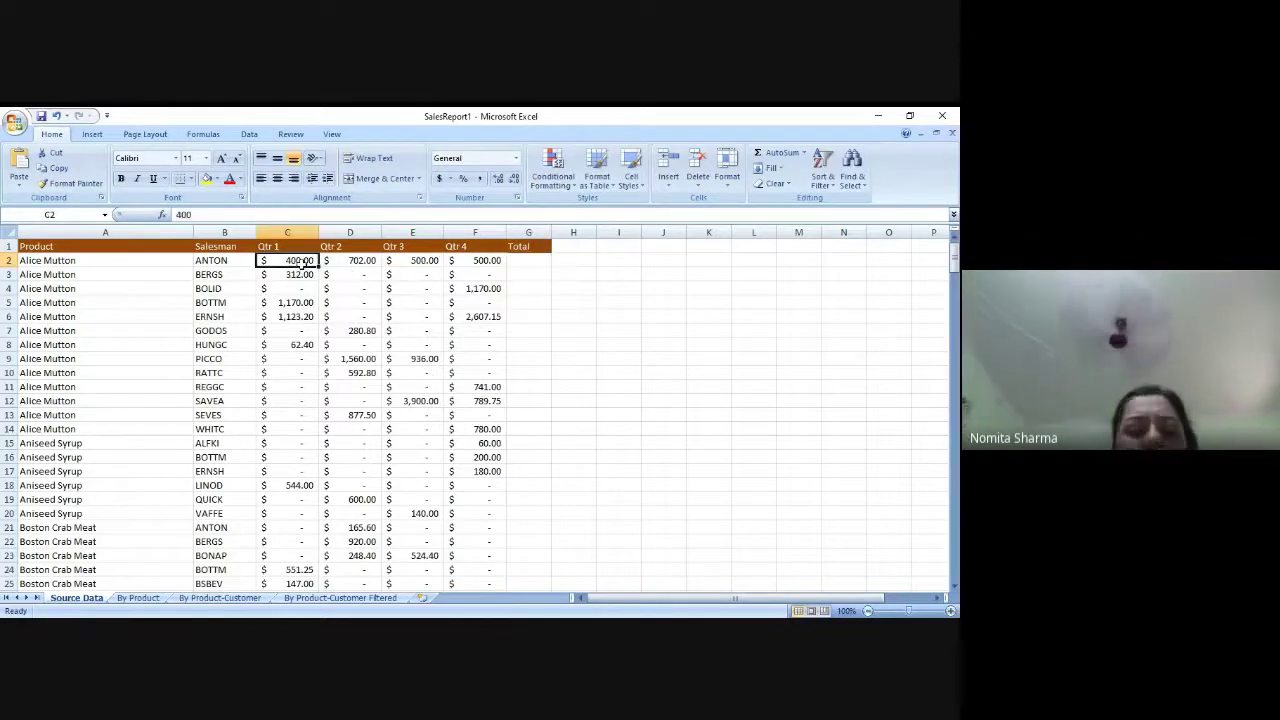
pyautogui.hotkey('shift', 'Right')
pyautogui.hotkey('shift', 'Right')
pyautogui.hotkey('shift', 'Right')
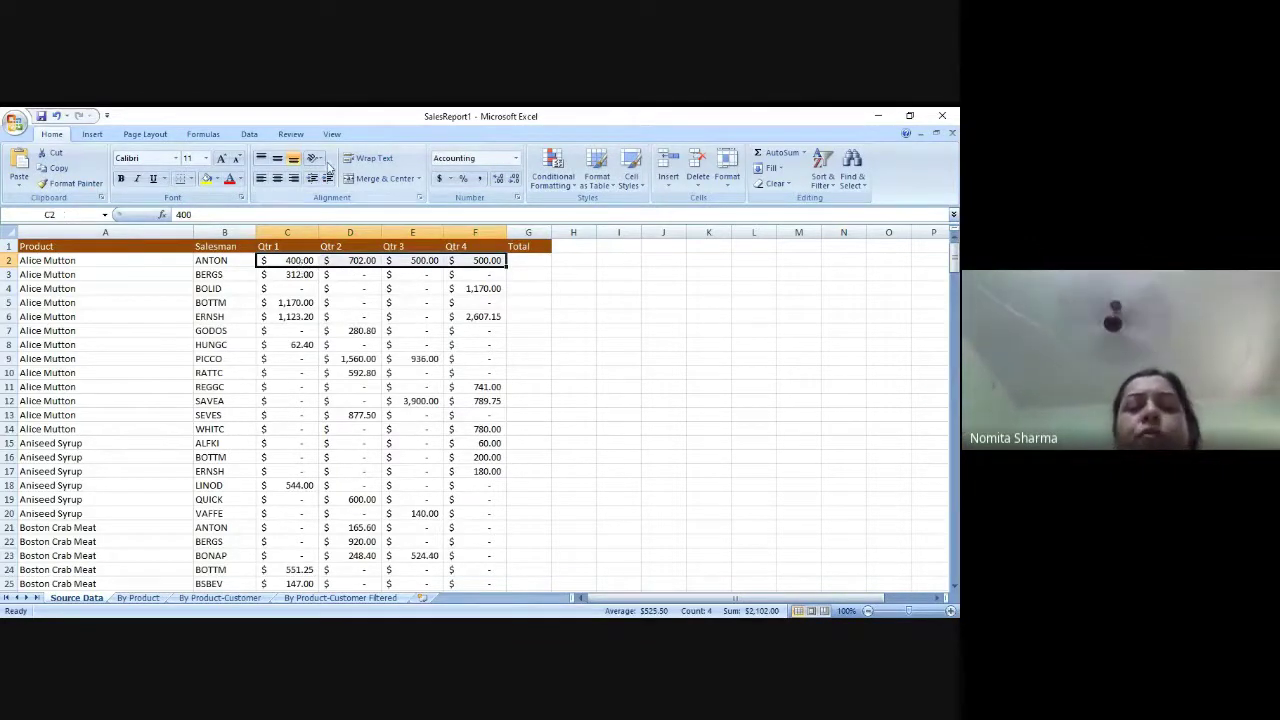
pyautogui.click(203, 134)
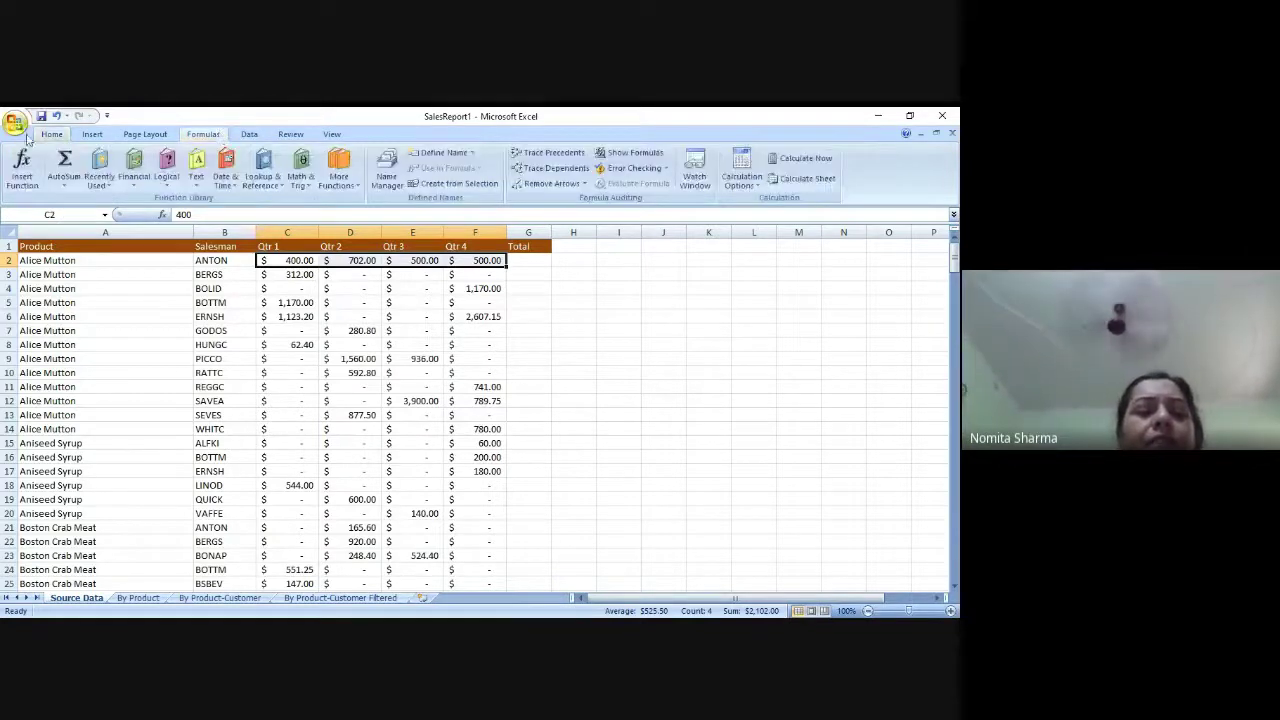
pyautogui.click(62, 157)
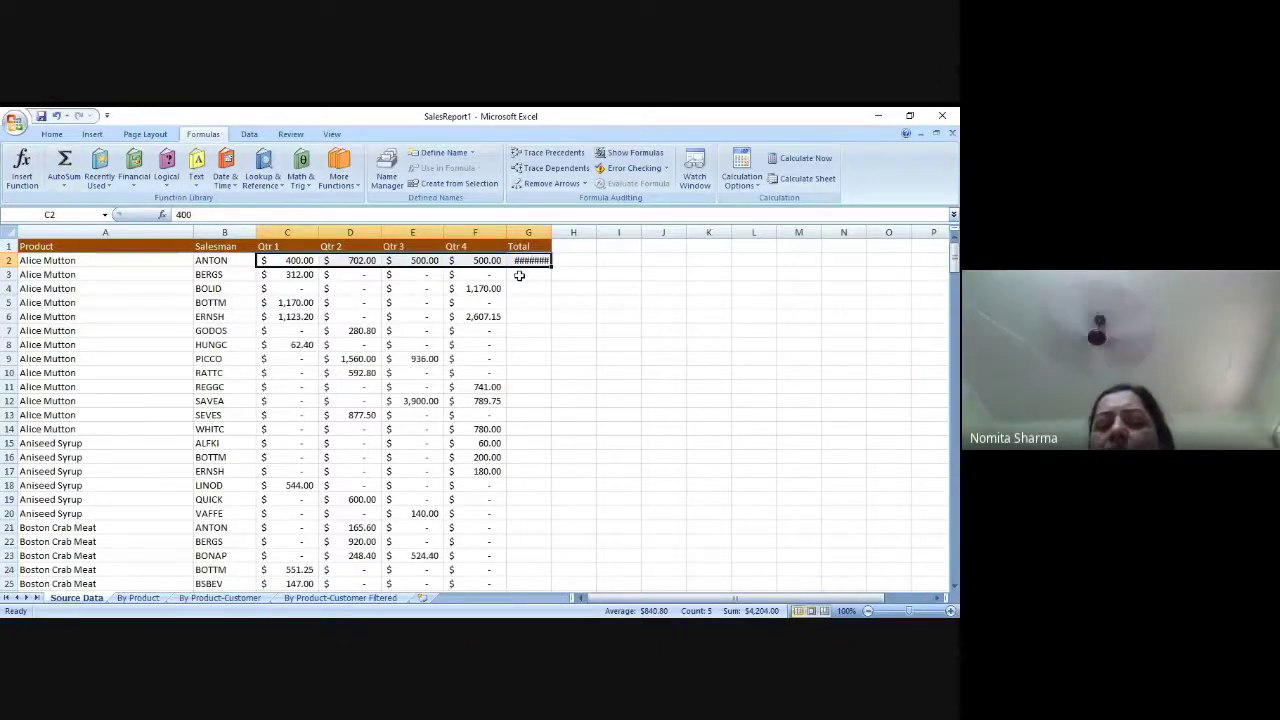
pyautogui.click(561, 279)
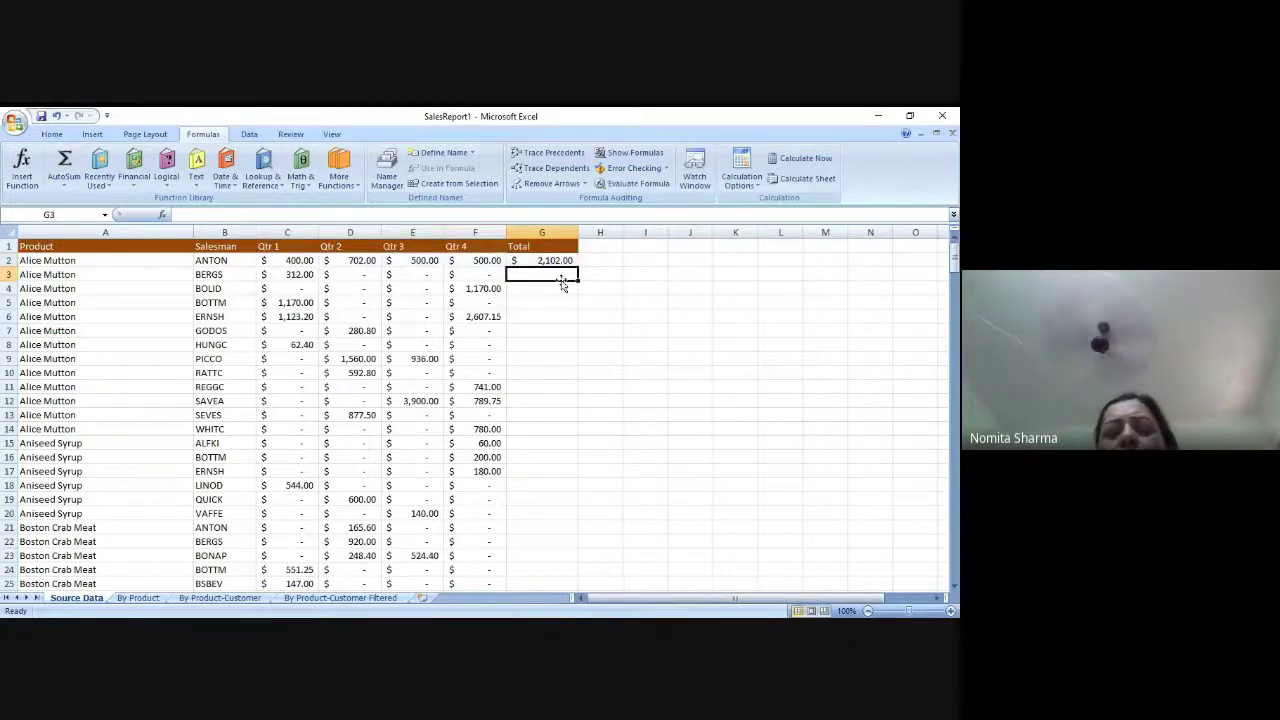
# Step: Start a new record in row 279, directly below the last entry, with product Veggie-spread and salesman ABCD
pyautogui.click(292, 272)
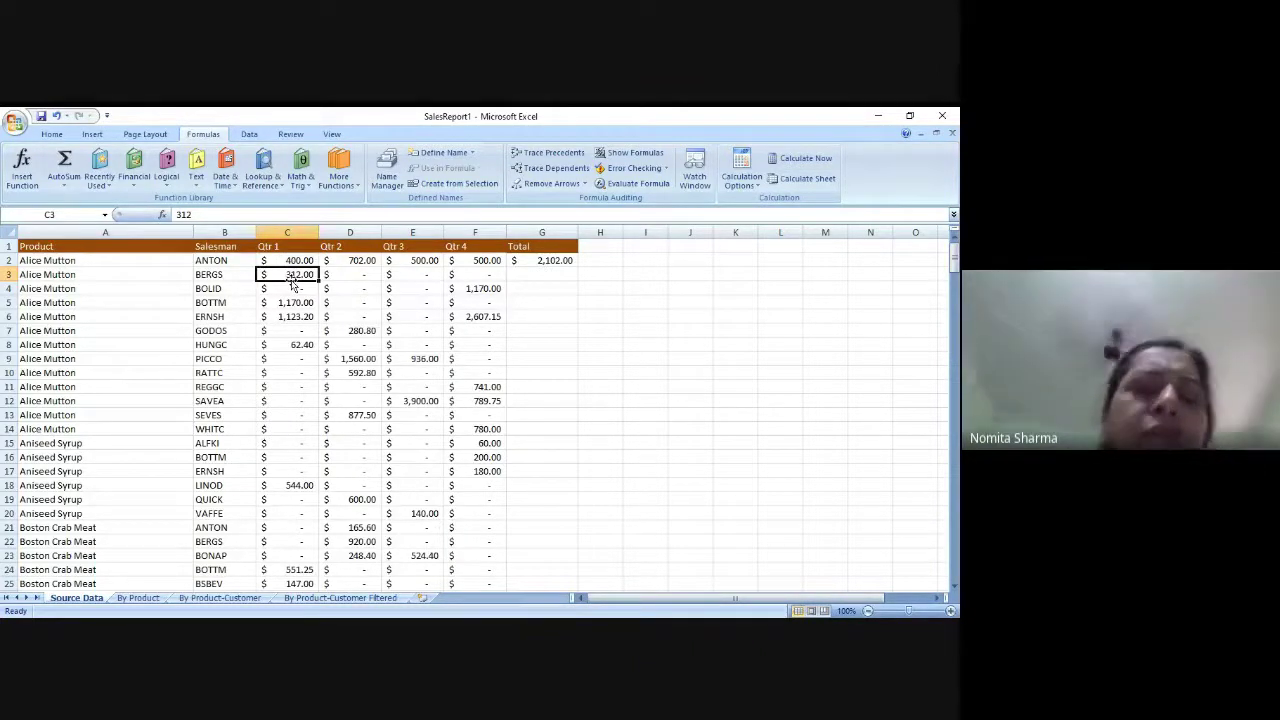
pyautogui.press('pagedown')
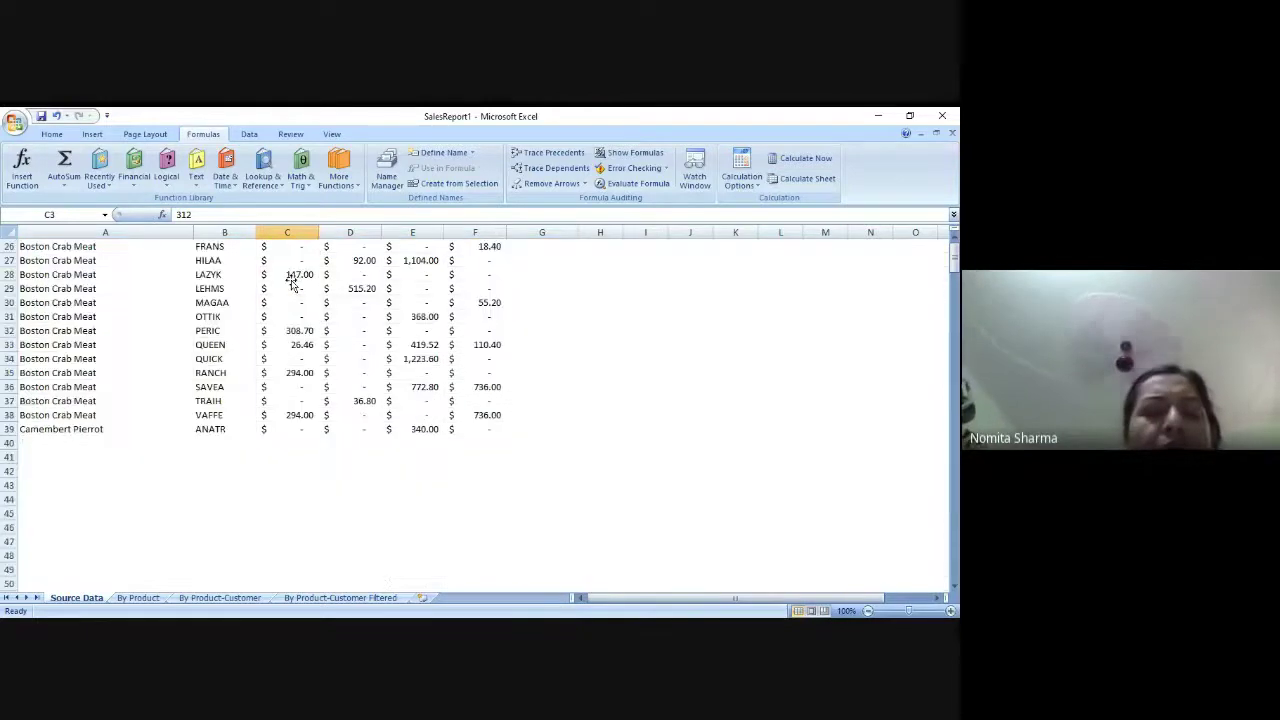
pyautogui.press('pagedown')
pyautogui.scroll(-8, 292, 283)
pyautogui.press('pagedown')
pyautogui.press('pagedown')
pyautogui.press('pagedown')
pyautogui.press('pagedown')
pyautogui.press('pagedown')
pyautogui.press('pagedown')
pyautogui.press('pagedown')
pyautogui.press('pagedown')
pyautogui.press('pagedown')
pyautogui.press('pagedown')
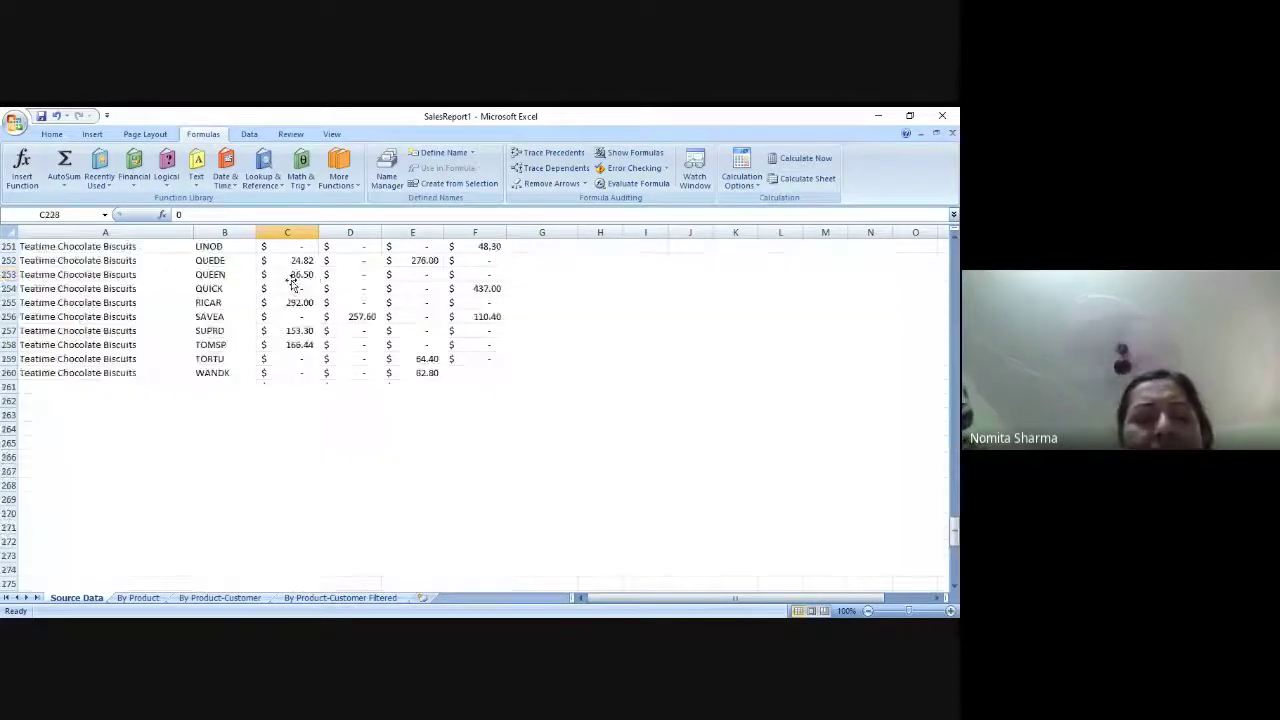
pyautogui.press('pageup')
pyautogui.press('Down')
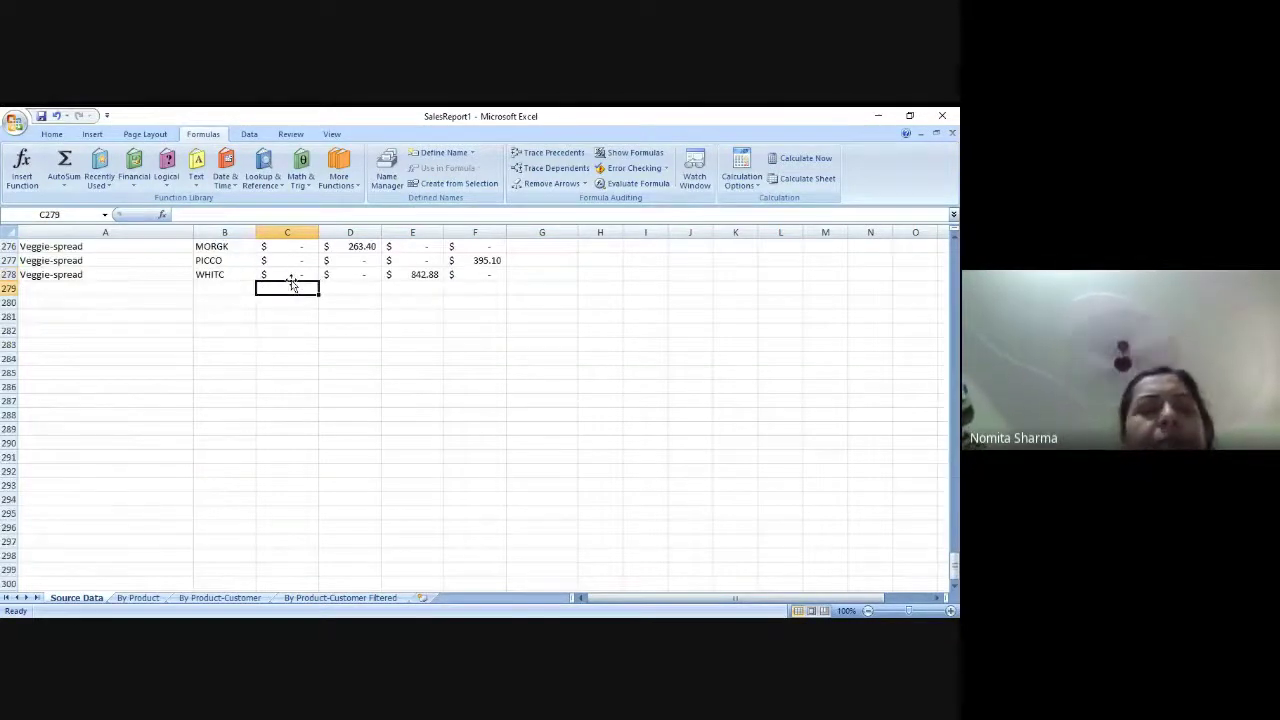
pyautogui.press('Home')
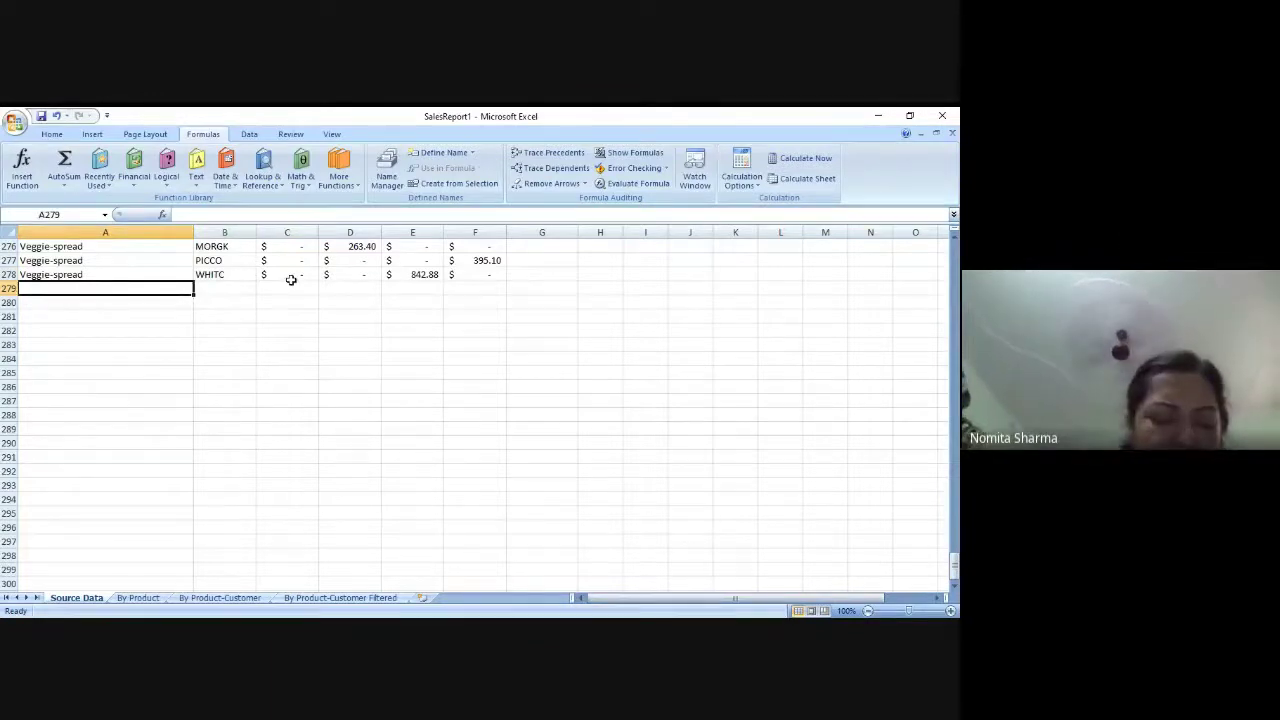
pyautogui.write('Veggie-spread')
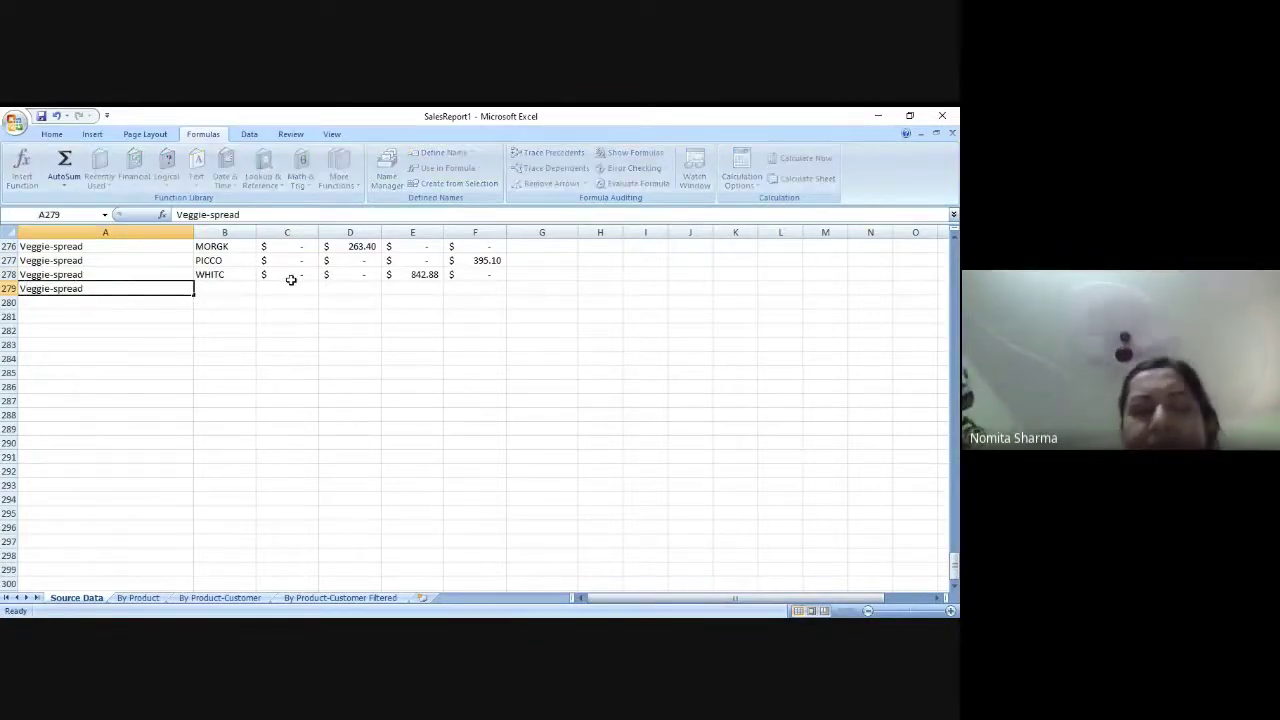
pyautogui.press('Tab')
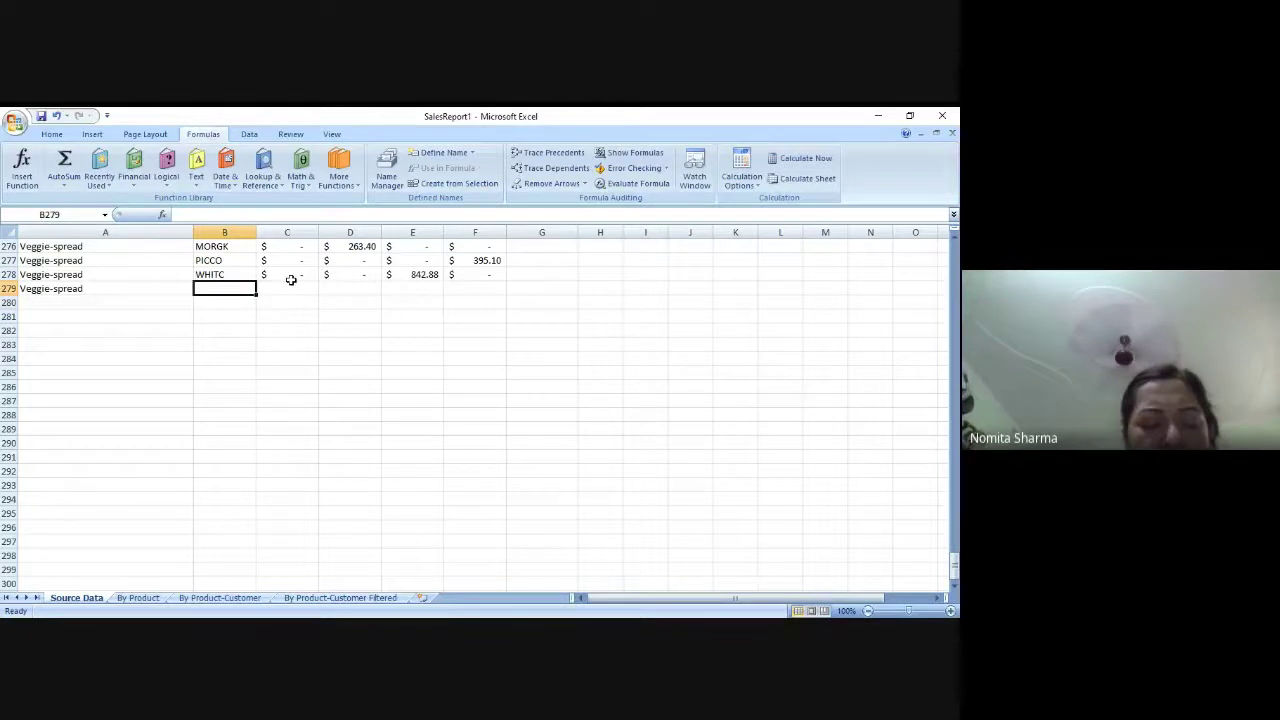
pyautogui.write('ABCD')
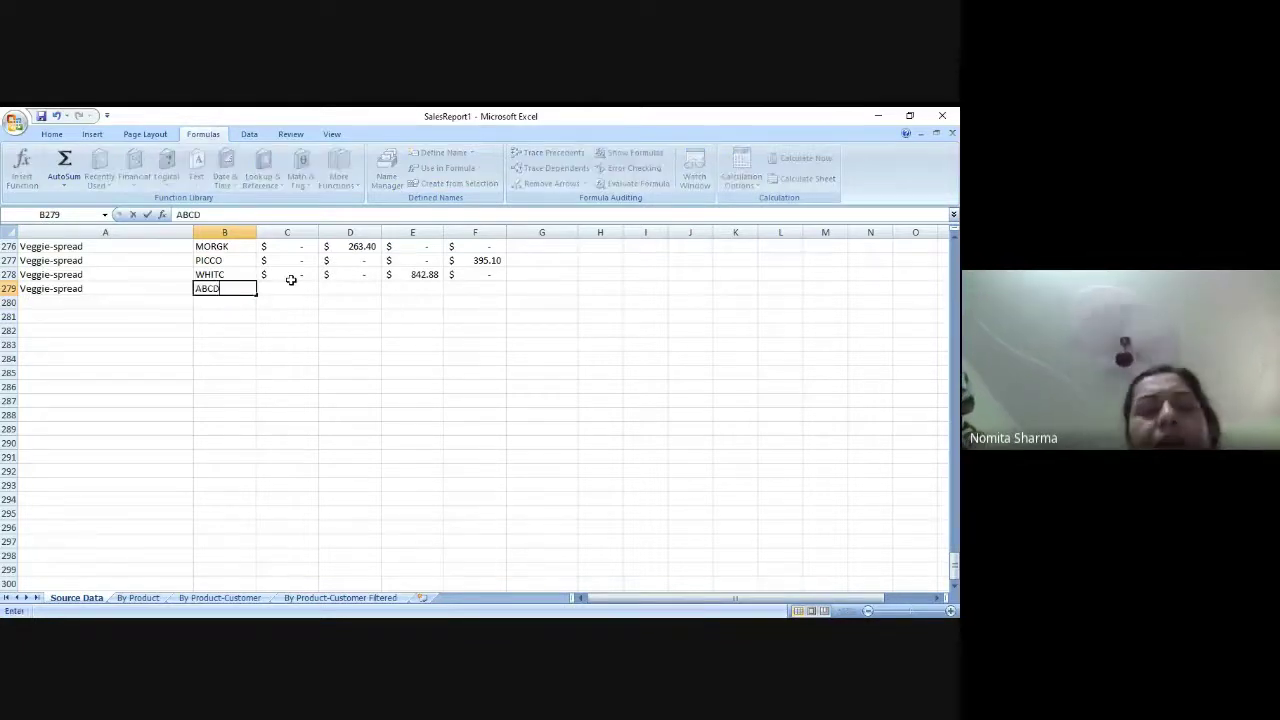
# Step: Enter the new ABCD record's quarterly values: 600 for Qtr 1, 600 for Qtr 2, 590 for Qtr 3 and 876 for Qtr 4
pyautogui.press('Tab')
pyautogui.write('600')
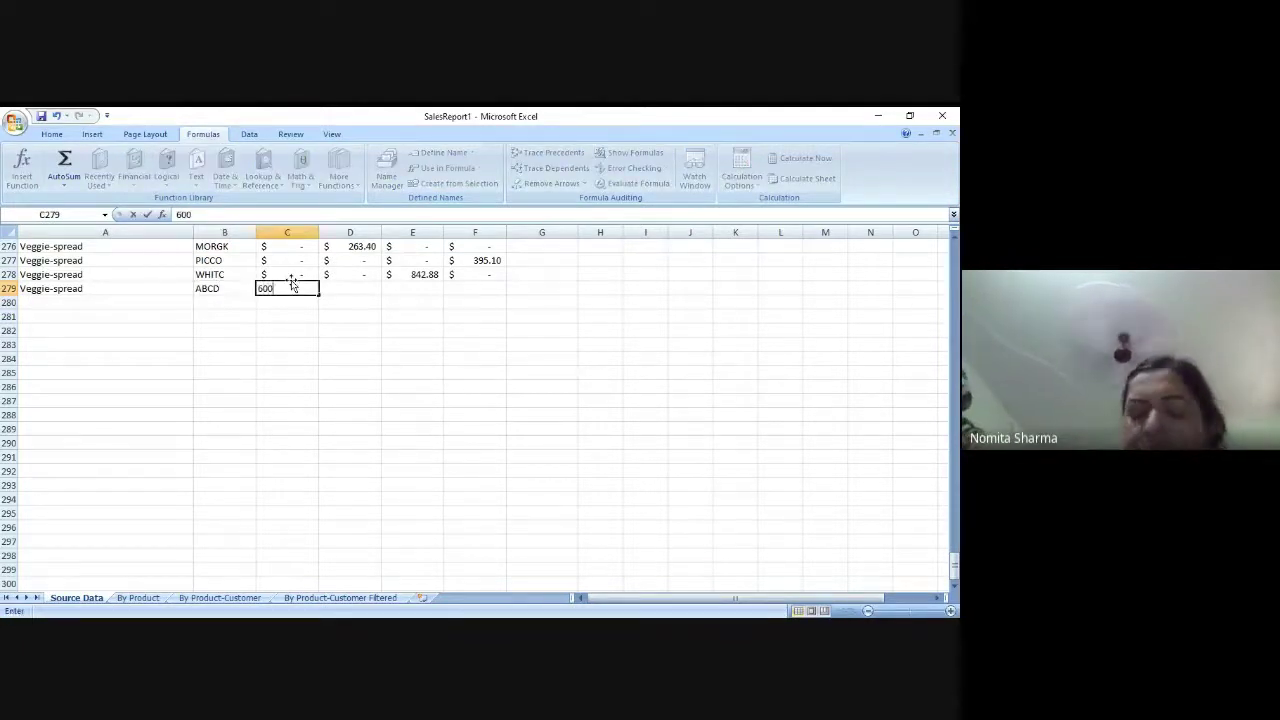
pyautogui.press('Tab')
pyautogui.write('600')
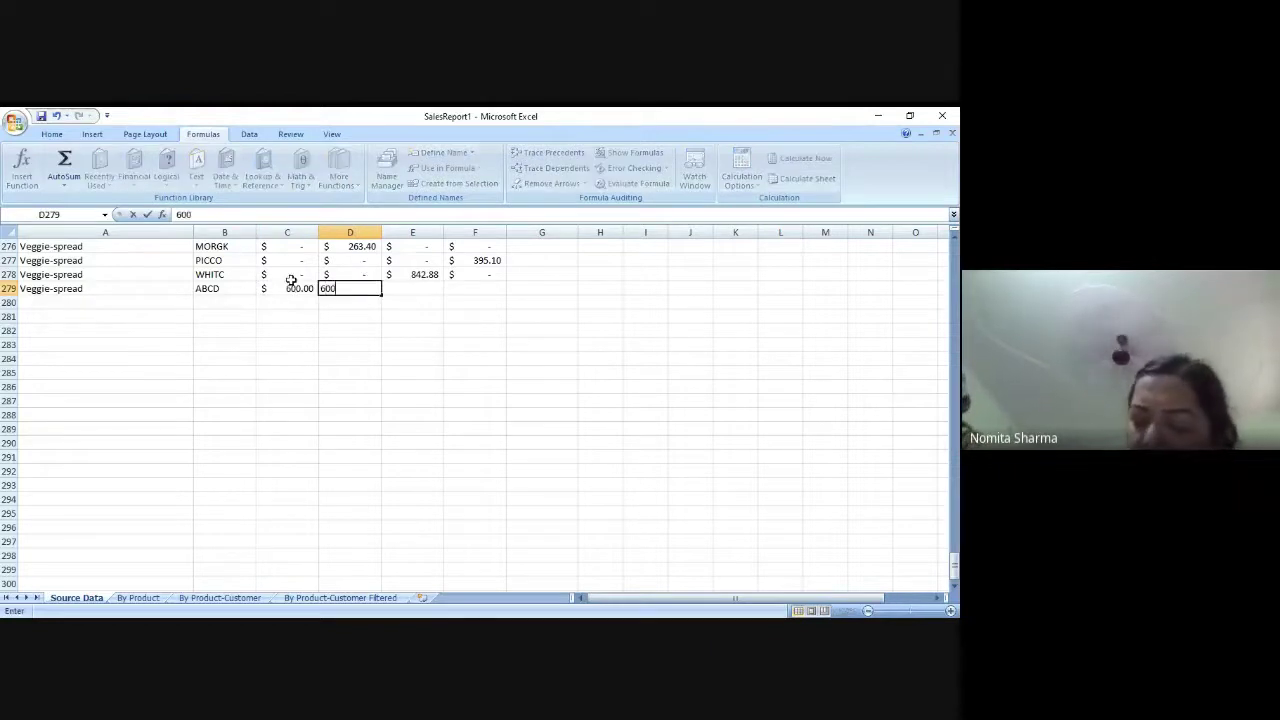
pyautogui.press('Tab')
pyautogui.write('5')
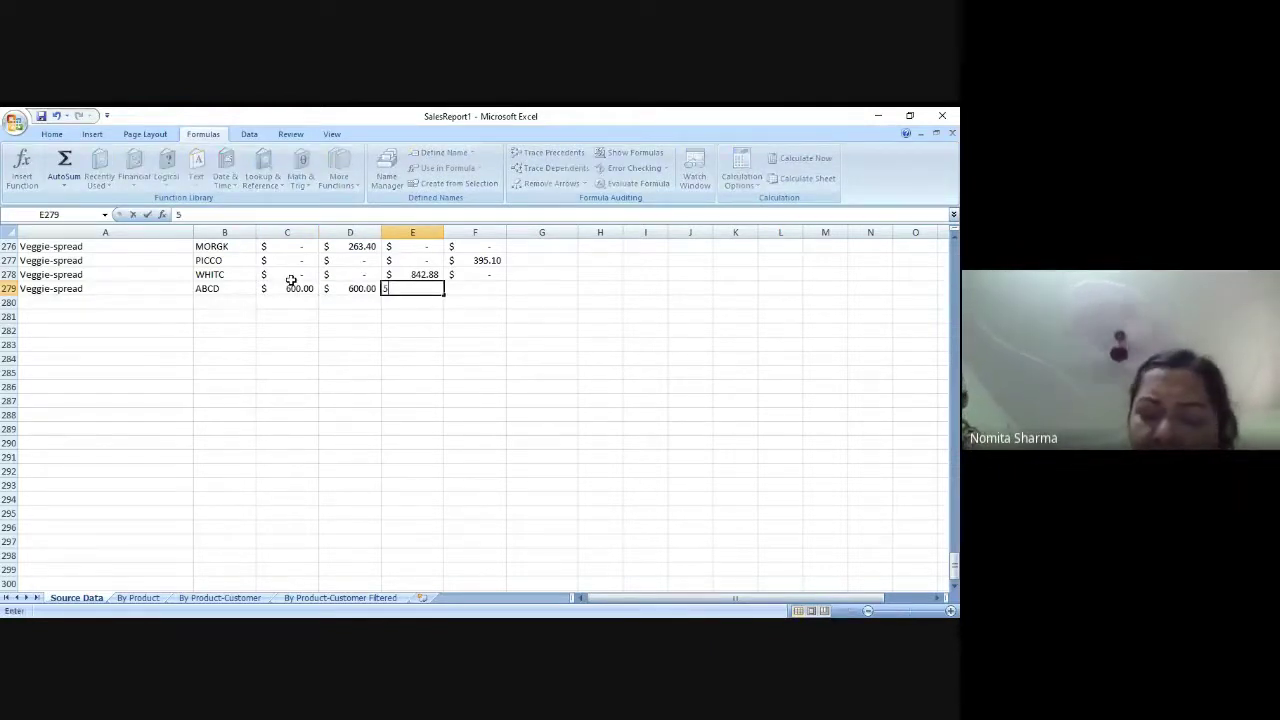
pyautogui.write('90')
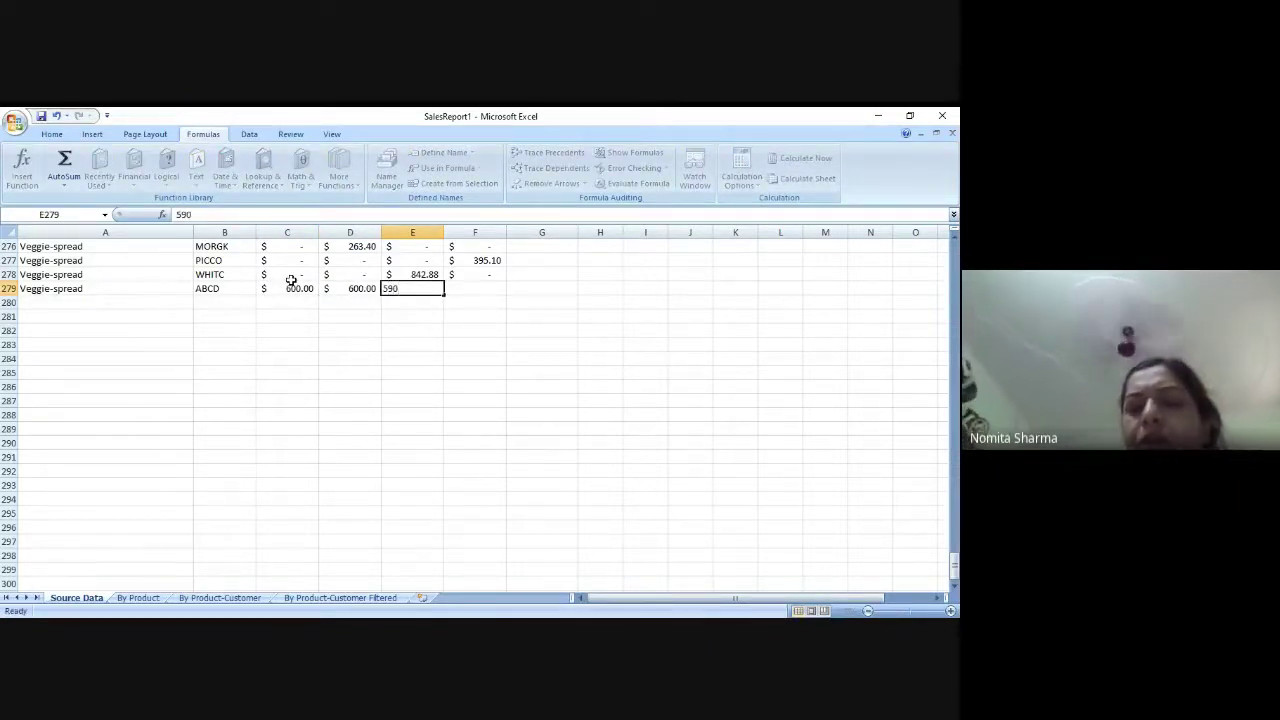
pyautogui.press('Tab')
pyautogui.write('876')
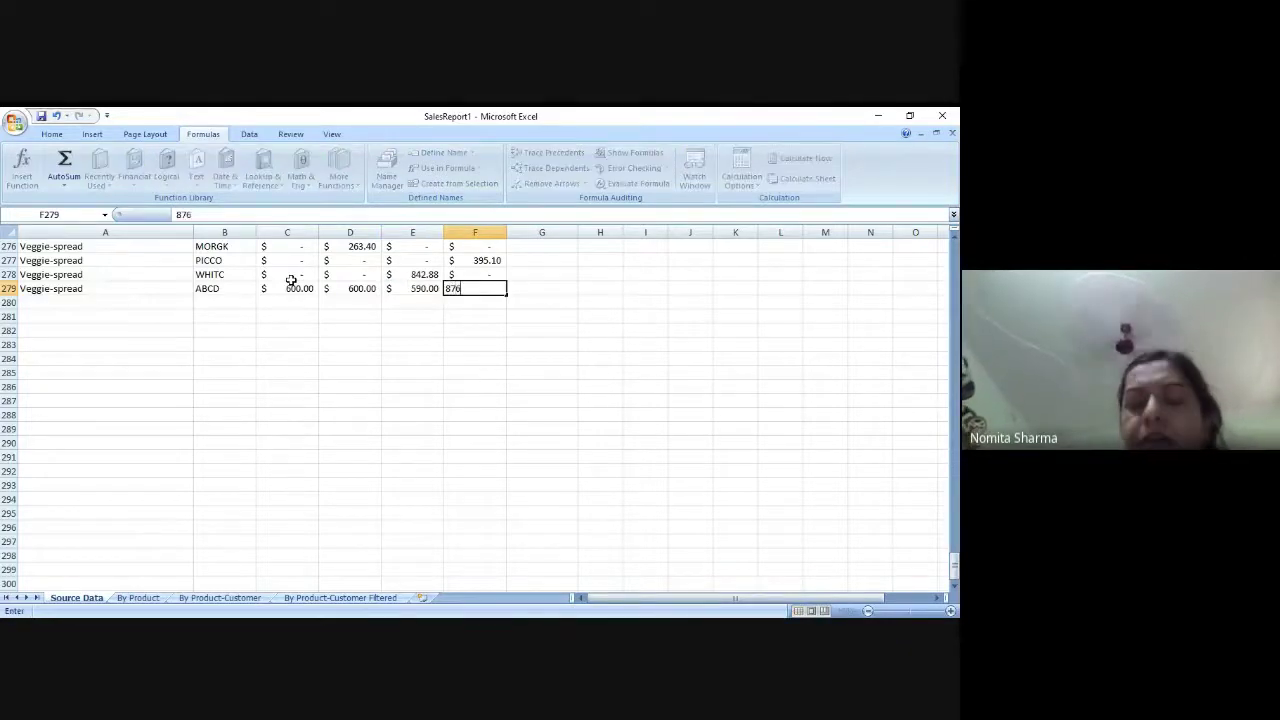
pyautogui.press('Return')
pyautogui.press('Right')
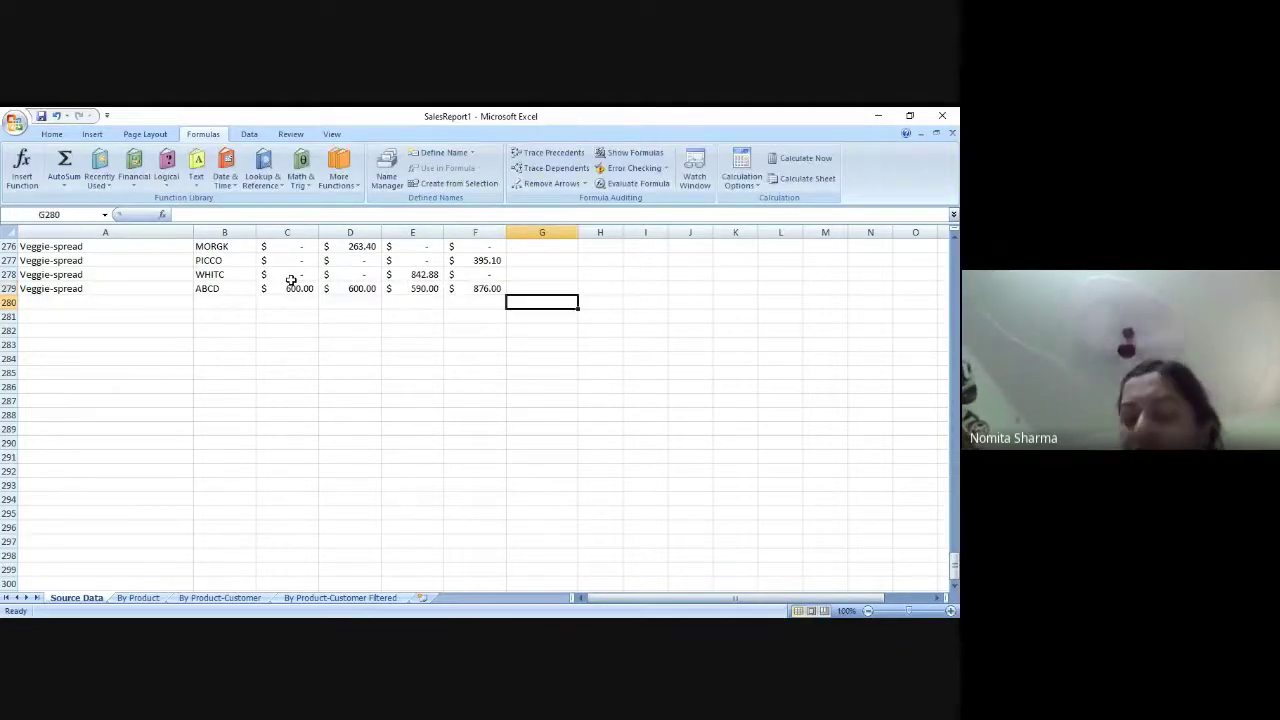
# Step: Fill the Total formula from cell G2 down the column through the last record in row 279
pyautogui.press('Up')
pyautogui.press('Up')
pyautogui.press('Up')
pyautogui.press('Up')
pyautogui.press('Up')
pyautogui.press('Up')
pyautogui.press('Up')
pyautogui.press('Up')
pyautogui.press('Up')
pyautogui.press('Up')
pyautogui.press('Up')
pyautogui.press('Up')
pyautogui.press('Up')
pyautogui.press('Up')
pyautogui.press('Up')
pyautogui.press('Up')
pyautogui.press('Up')
pyautogui.press('Up')
pyautogui.press('Up')
pyautogui.press('Up')
pyautogui.press('Up')
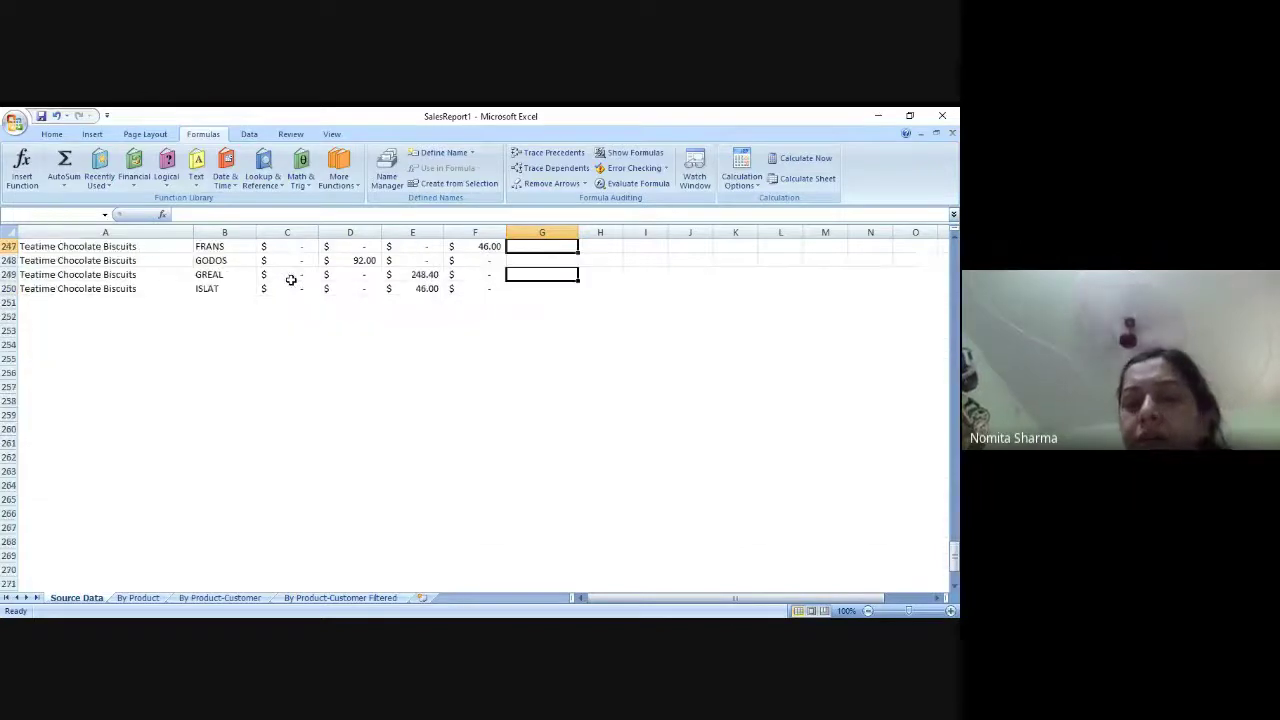
pyautogui.press('Up')
pyautogui.press('Up')
pyautogui.press('Up')
pyautogui.press('Up')
pyautogui.press('Up')
pyautogui.press('Up')
pyautogui.press('Up')
pyautogui.press('Up')
pyautogui.press('Up')
pyautogui.press('Up')
pyautogui.press('Up')
pyautogui.press('Up')
pyautogui.press('Up')
pyautogui.press('Up')
pyautogui.press('Up')
pyautogui.press('Up')
pyautogui.press('Up')
pyautogui.press('Up')
pyautogui.press('Up')
pyautogui.press('Up')
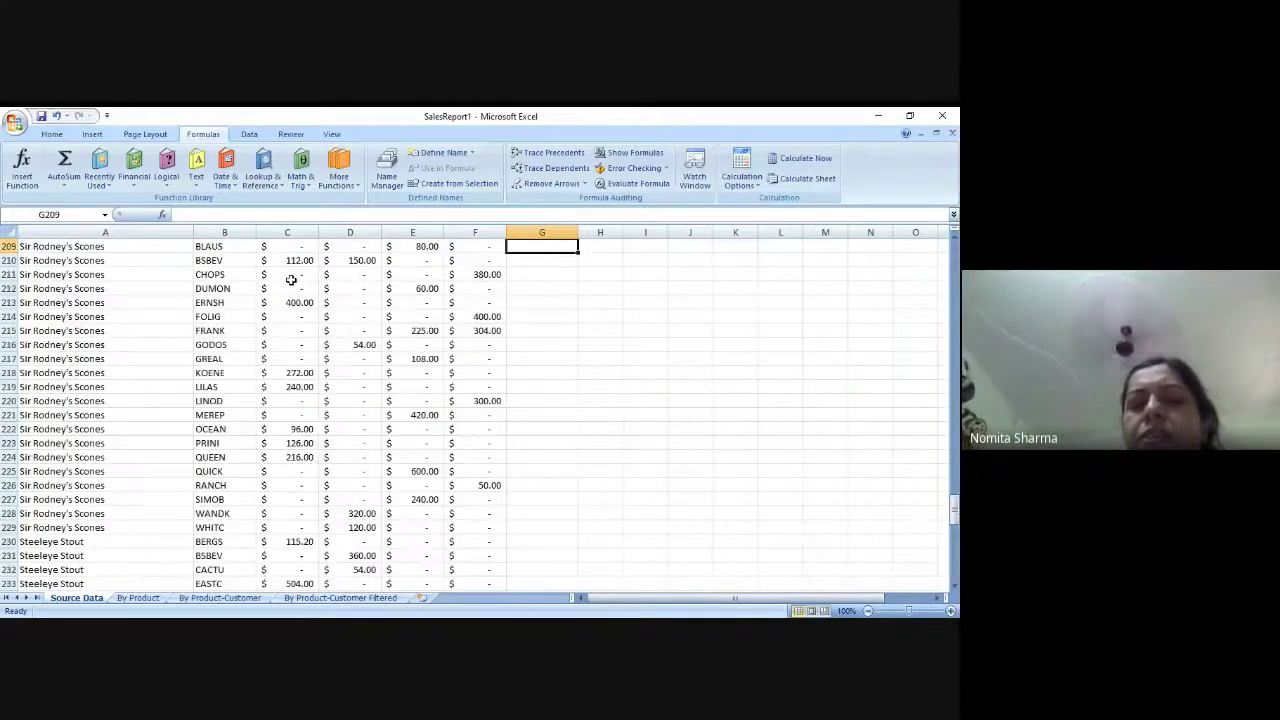
pyautogui.press('Up')
pyautogui.press('Up')
pyautogui.press('Up')
pyautogui.press('Up')
pyautogui.press('Up')
pyautogui.press('Up')
pyautogui.press('Up')
pyautogui.press('Up')
pyautogui.press('Up')
pyautogui.press('Up')
pyautogui.press('Up')
pyautogui.press('Up')
pyautogui.press('Up')
pyautogui.press('Up')
pyautogui.press('Up')
pyautogui.press('Up')
pyautogui.press('Up')
pyautogui.press('Up')
pyautogui.press('Up')
pyautogui.press('Up')
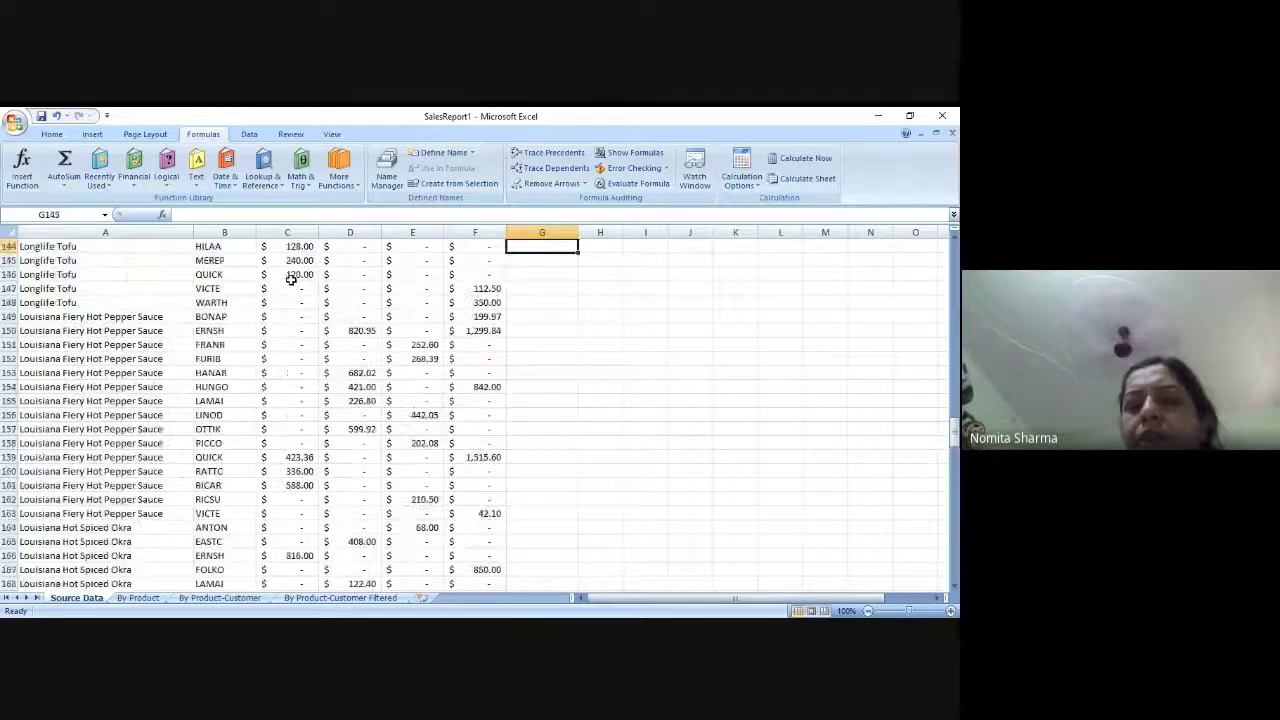
pyautogui.press('Up')
pyautogui.press('Up')
pyautogui.press('Up')
pyautogui.press('Up')
pyautogui.press('Up')
pyautogui.press('Up')
pyautogui.press('Up')
pyautogui.press('Up')
pyautogui.press('Up')
pyautogui.press('Up')
pyautogui.press('Up')
pyautogui.press('Up')
pyautogui.press('Up')
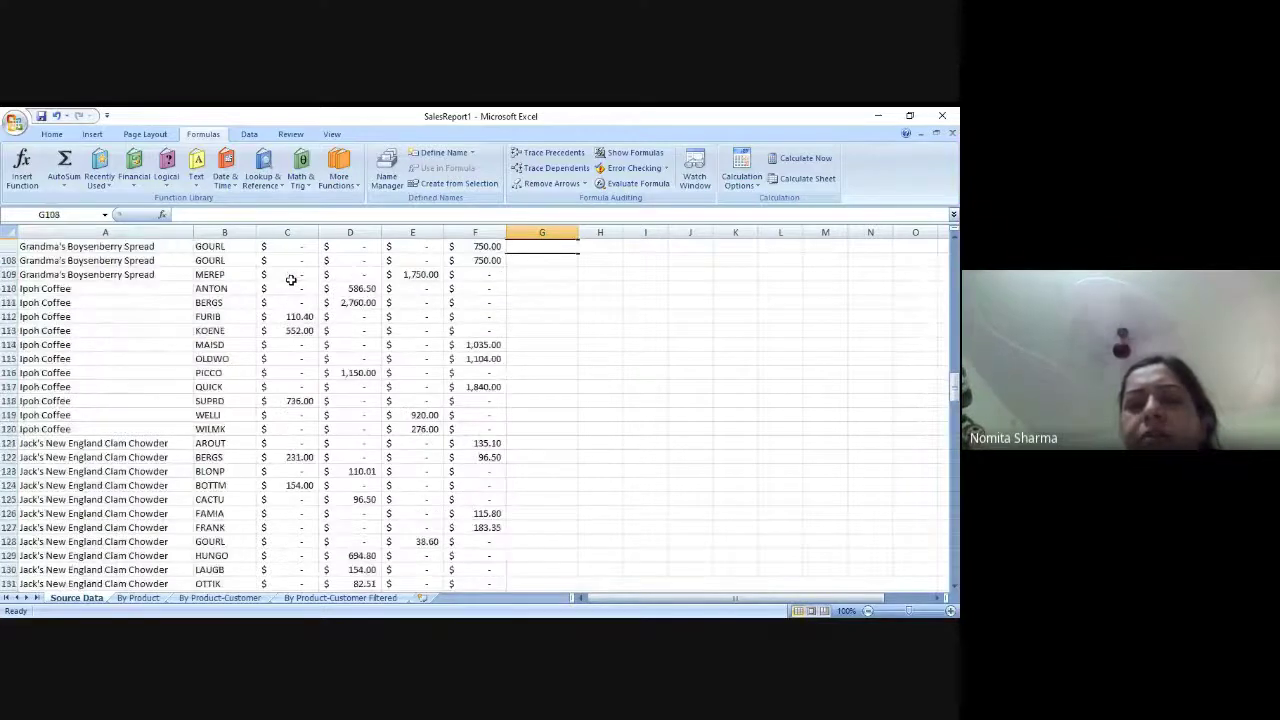
pyautogui.press('Up')
pyautogui.press('Up')
pyautogui.press('Up')
pyautogui.press('Up')
pyautogui.press('Up')
pyautogui.press('Up')
pyautogui.press('Up')
pyautogui.press('Up')
pyautogui.press('Up')
pyautogui.press('Up')
pyautogui.press('Up')
pyautogui.press('Up')
pyautogui.press('Up')
pyautogui.press('Up')
pyautogui.press('Up')
pyautogui.press('Up')
pyautogui.press('Up')
pyautogui.press('Up')
pyautogui.press('Up')
pyautogui.press('Up')
pyautogui.press('Up')
pyautogui.press('Up')
pyautogui.press('Up')
pyautogui.press('Up')
pyautogui.press('Up')
pyautogui.press('Up')
pyautogui.press('Up')
pyautogui.press('Up')
pyautogui.press('Up')
pyautogui.press('Up')
pyautogui.press('Up')
pyautogui.press('Up')
pyautogui.press('Up')
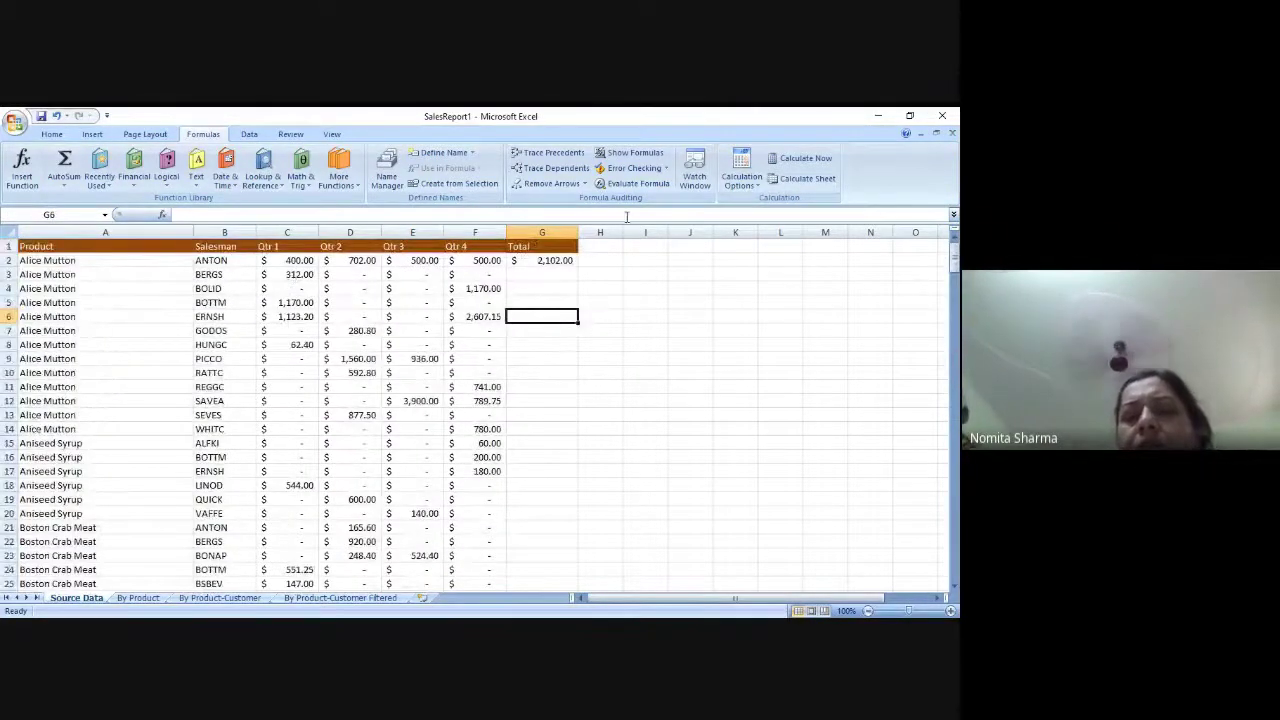
pyautogui.click(534, 260)
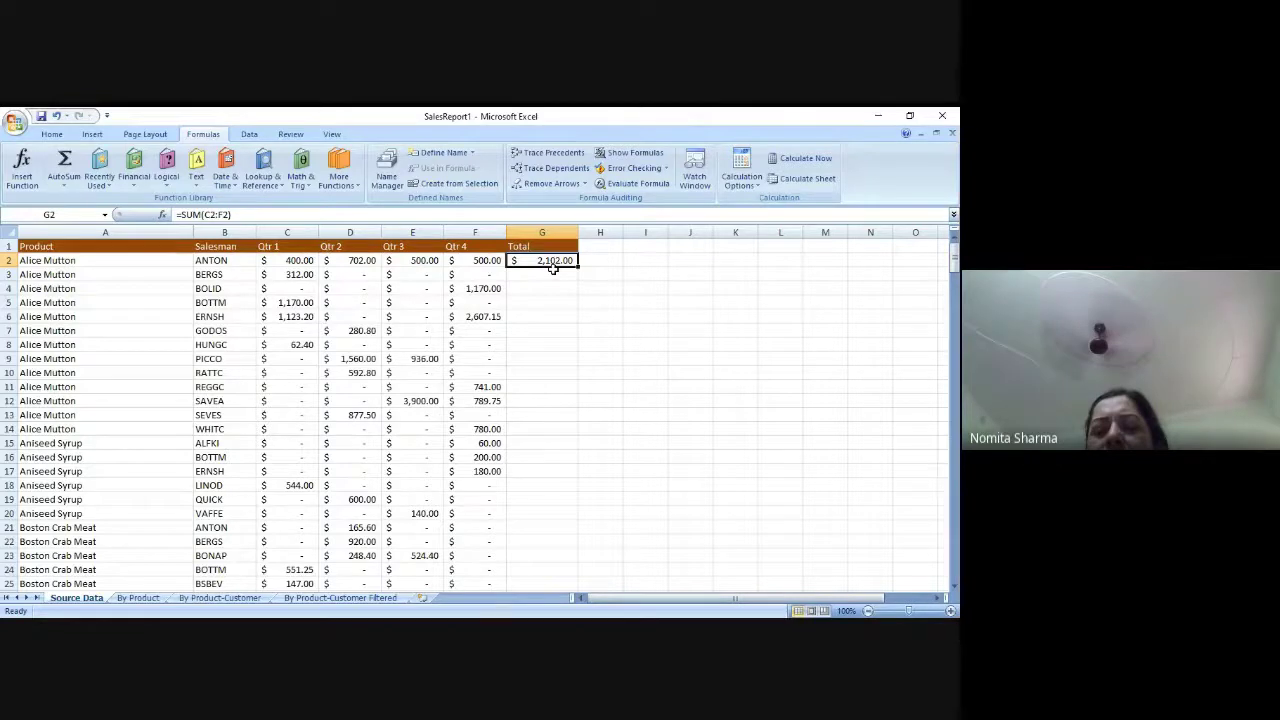
pyautogui.moveTo(577, 266); pyautogui.dragTo(577, 405)
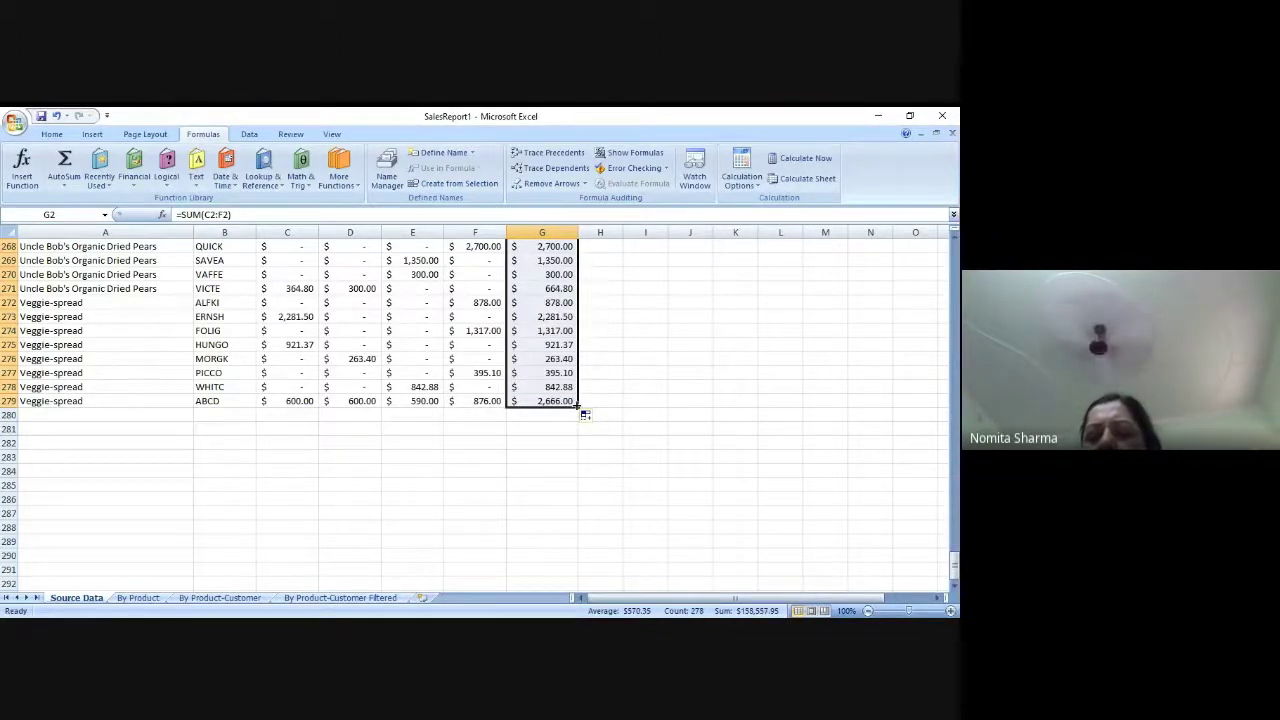
pyautogui.moveTo(577, 403); pyautogui.dragTo(578, 416)
pyautogui.click(543, 415)
pyautogui.press('Delete')
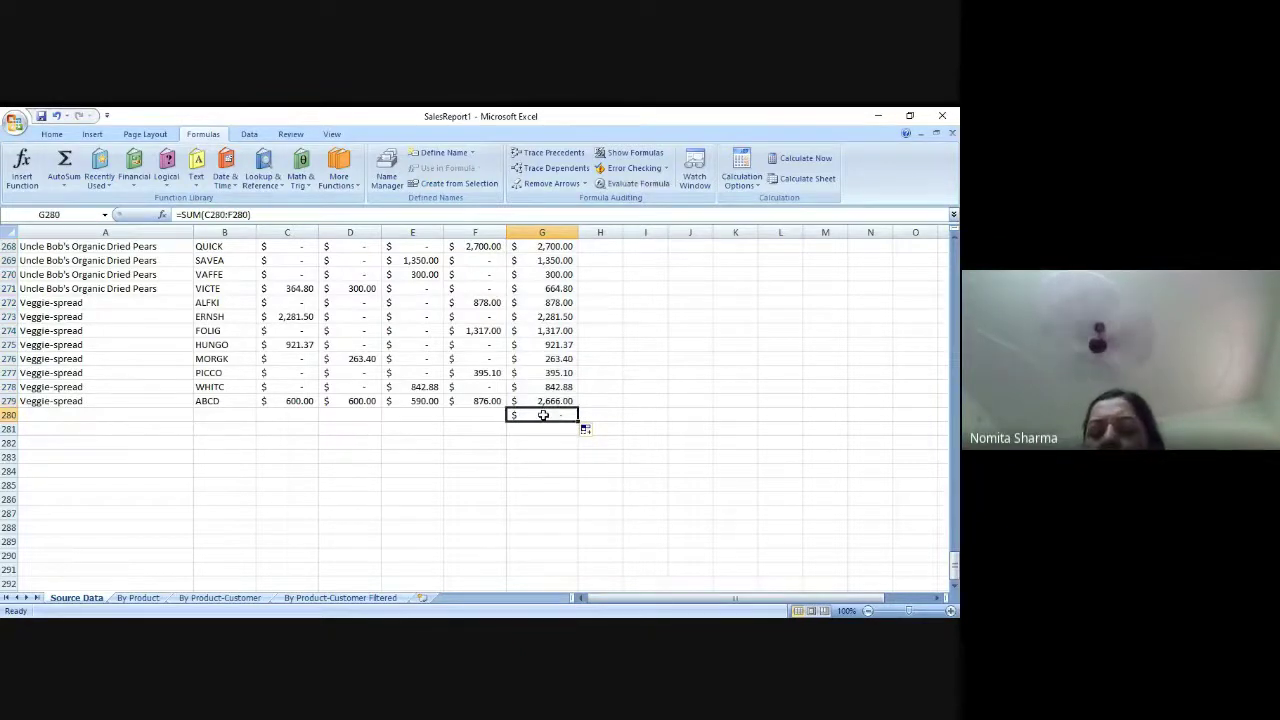
pyautogui.press('Up')
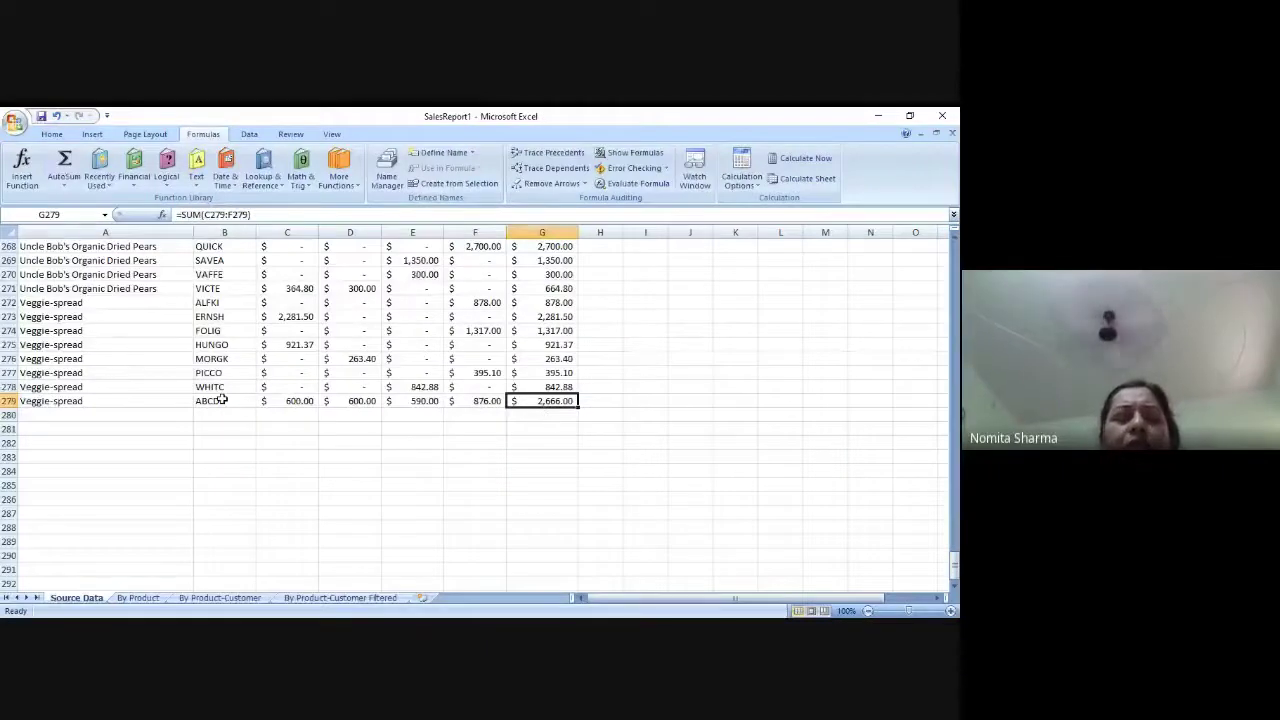
# Step: Examine the product and salesman entries in the last records, from Veggie-spread up to Teatime Chocolate Biscuits
pyautogui.click(222, 400)
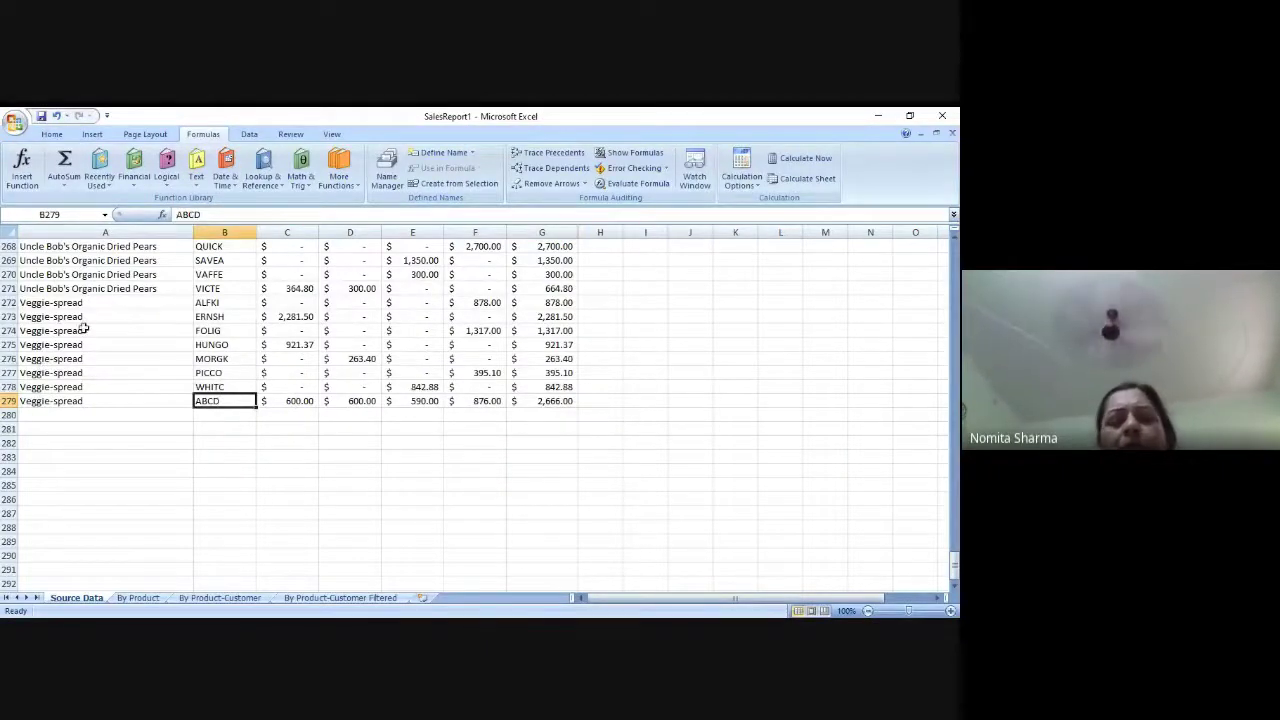
pyautogui.click(151, 302)
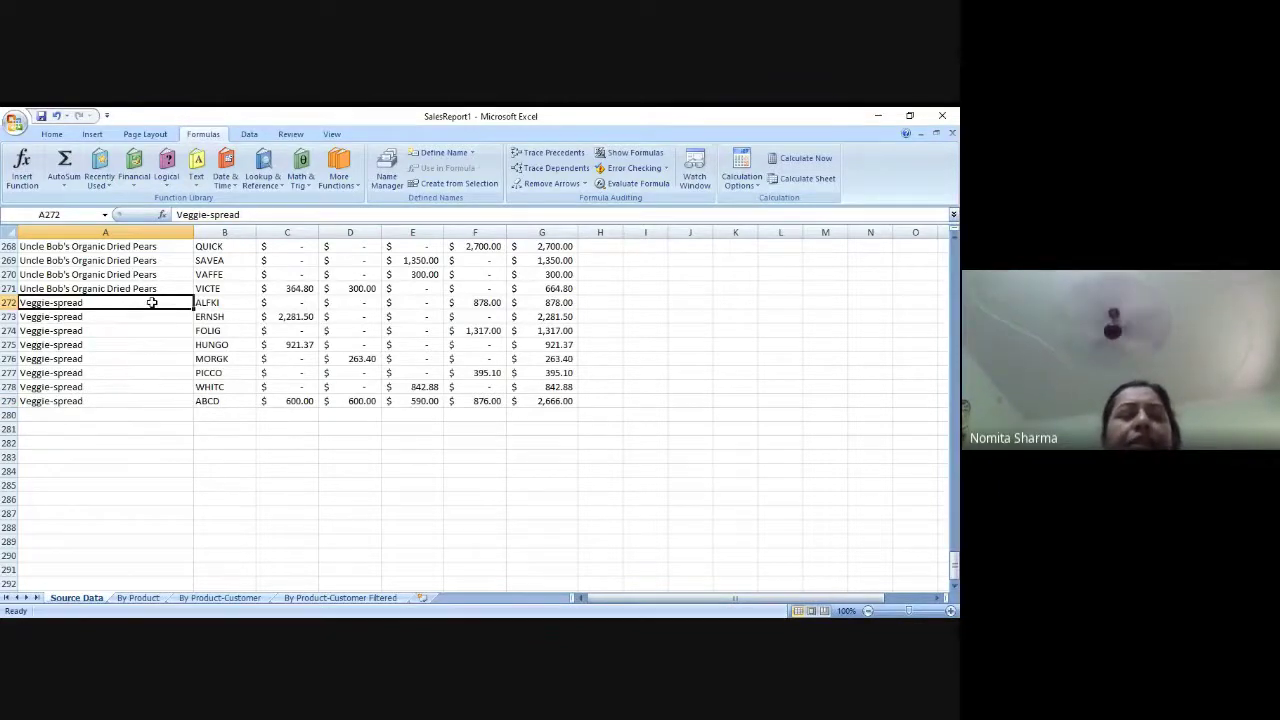
pyautogui.press('Up')
pyautogui.press('Up')
pyautogui.press('Up')
pyautogui.press('Up')
pyautogui.press('Up')
pyautogui.press('Up')
pyautogui.press('Up')
pyautogui.press('Up')
pyautogui.press('Up')
pyautogui.press('Up')
pyautogui.press('Up')
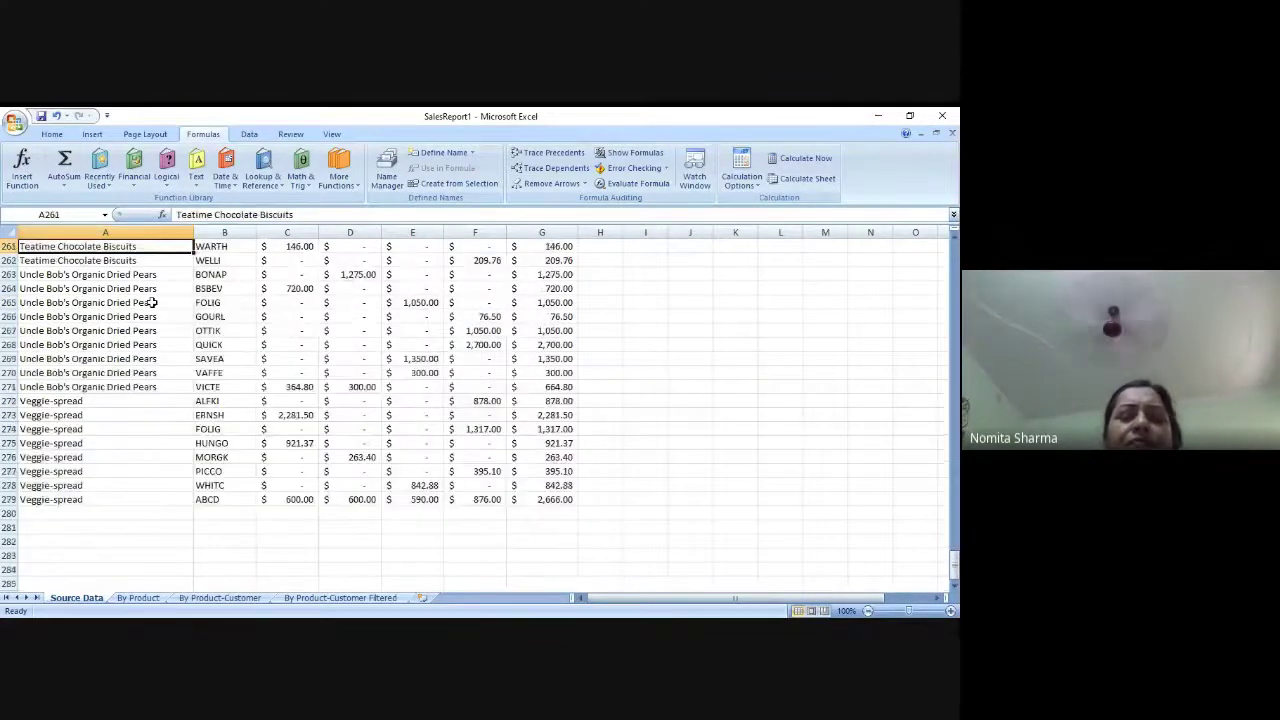
pyautogui.press('Up')
pyautogui.press('Up')
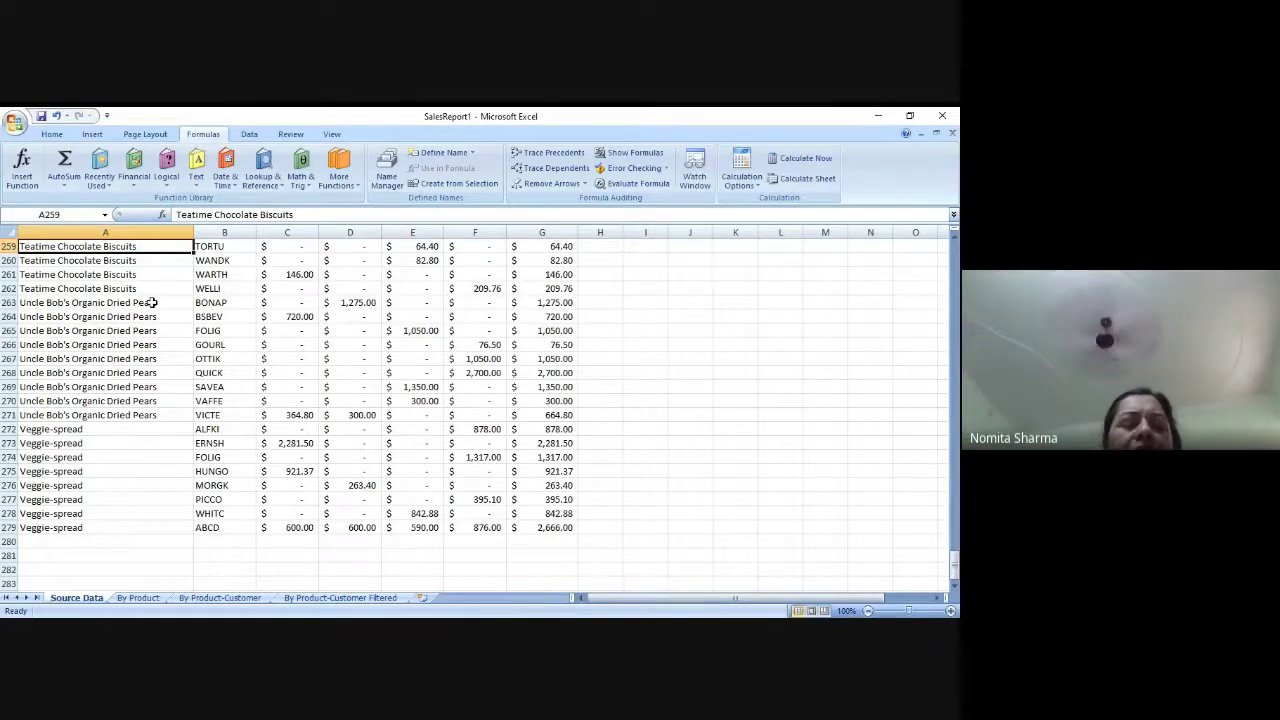
pyautogui.click(79, 437)
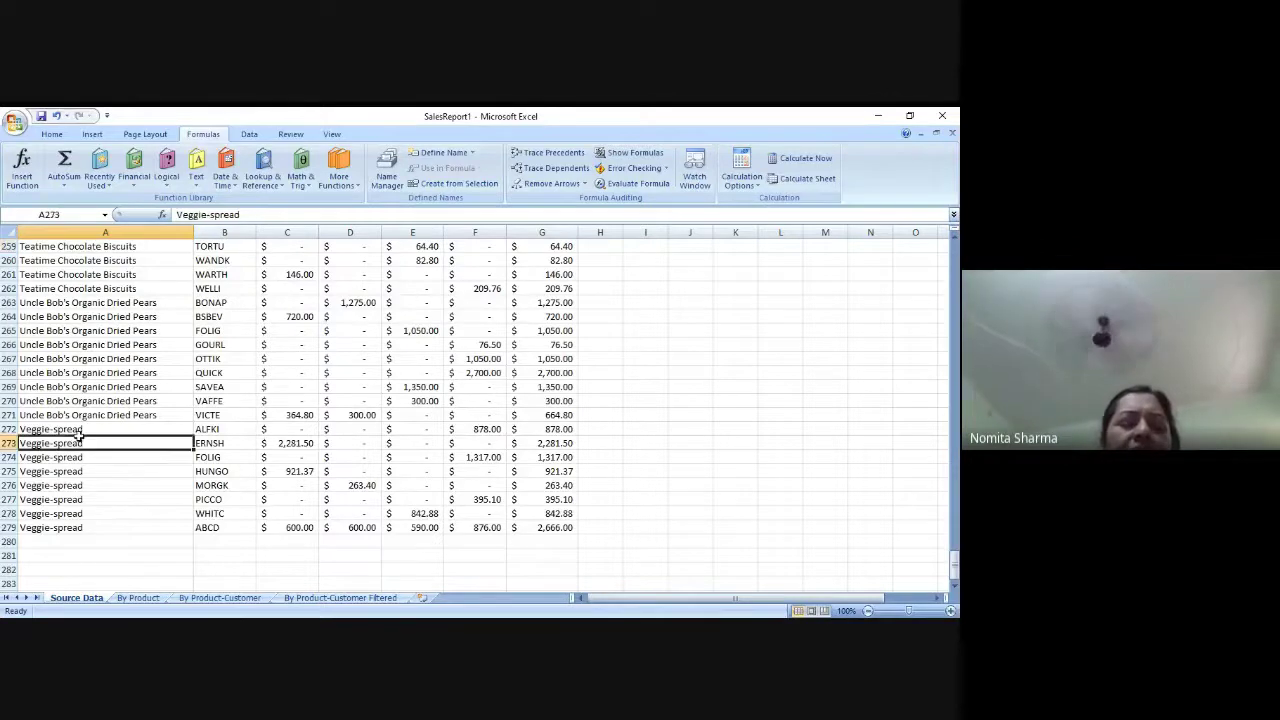
# Step: Examine the first Veggie-spread record's product and salesman, and the Total formulas from row 279 up to row 272
pyautogui.press('Up')
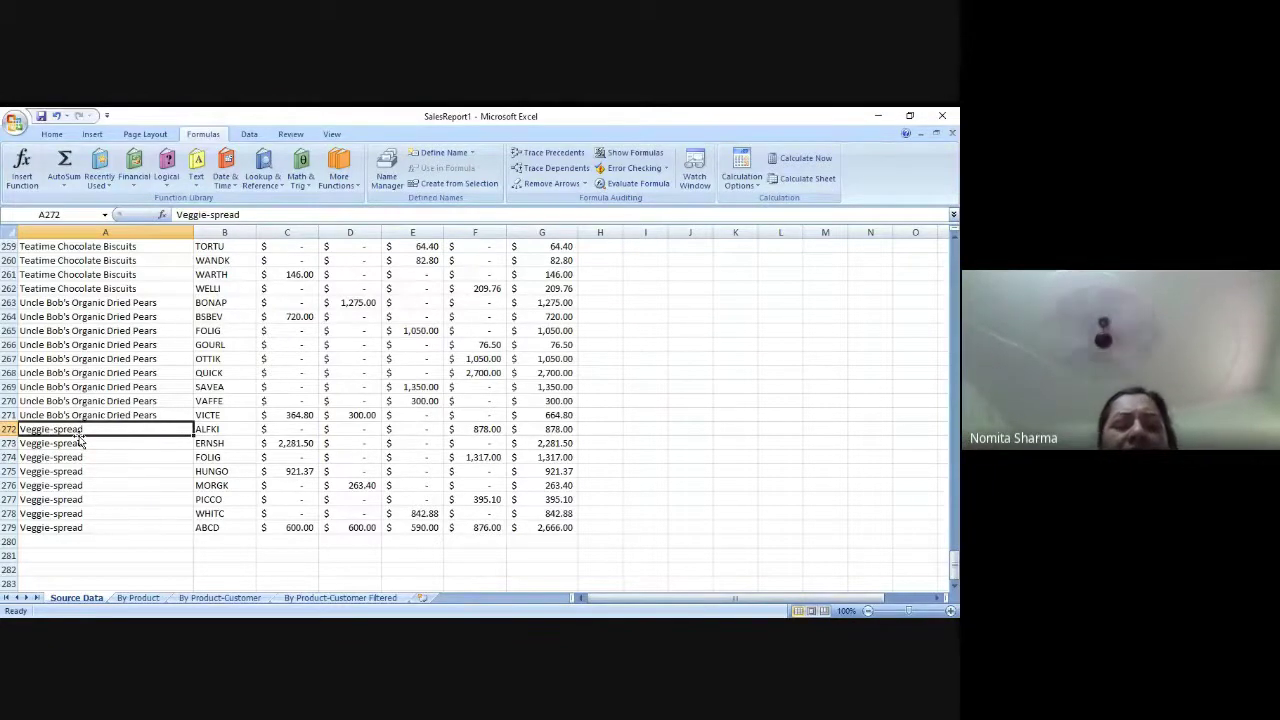
pyautogui.click(229, 429)
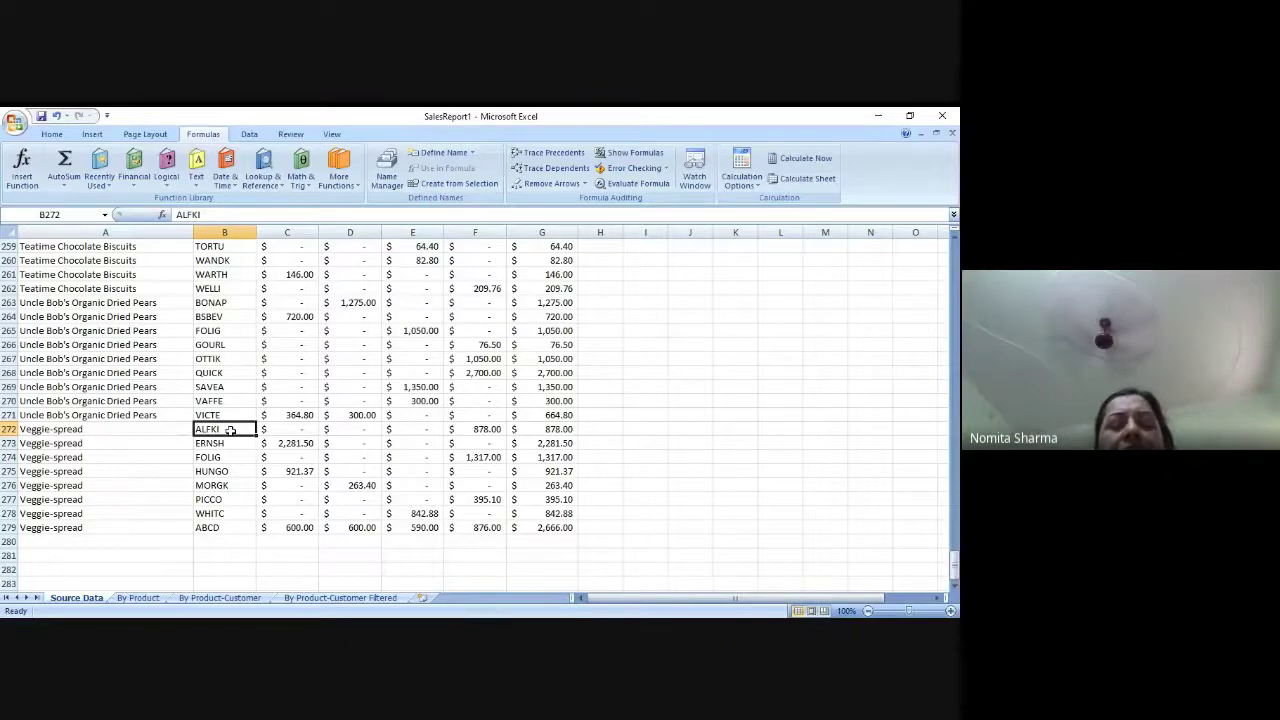
pyautogui.press('Up')
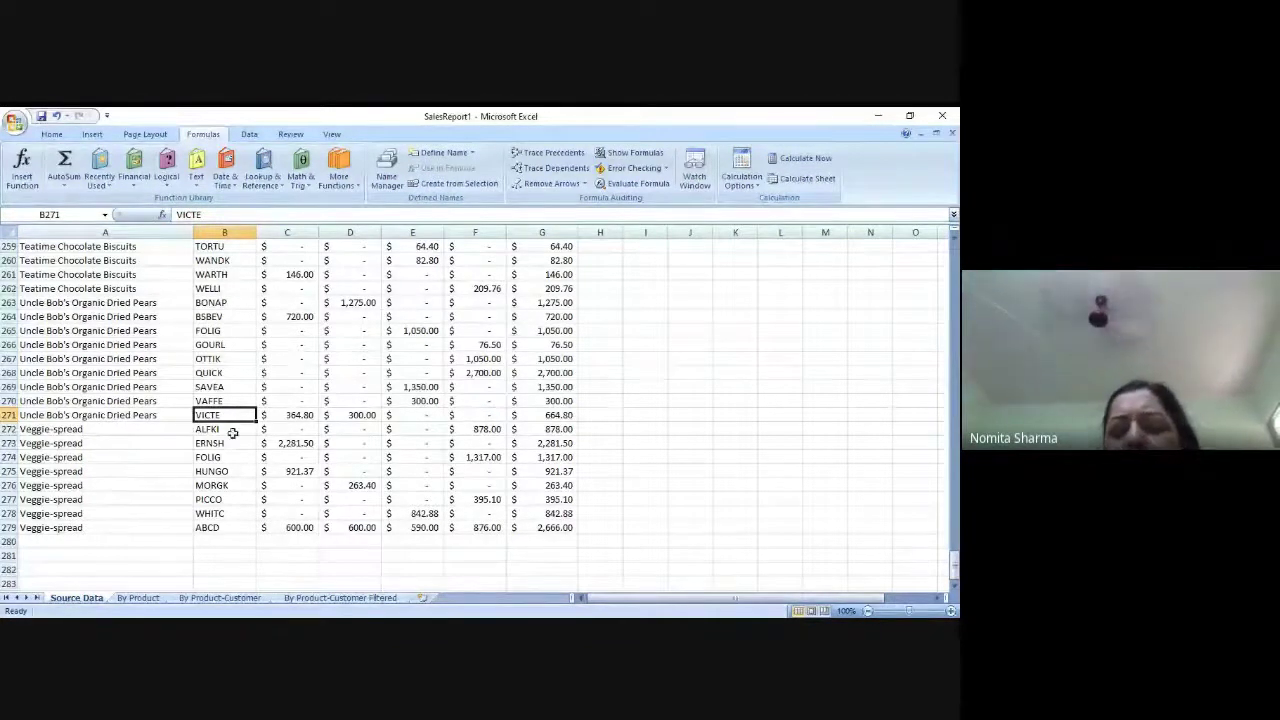
pyautogui.click(553, 527)
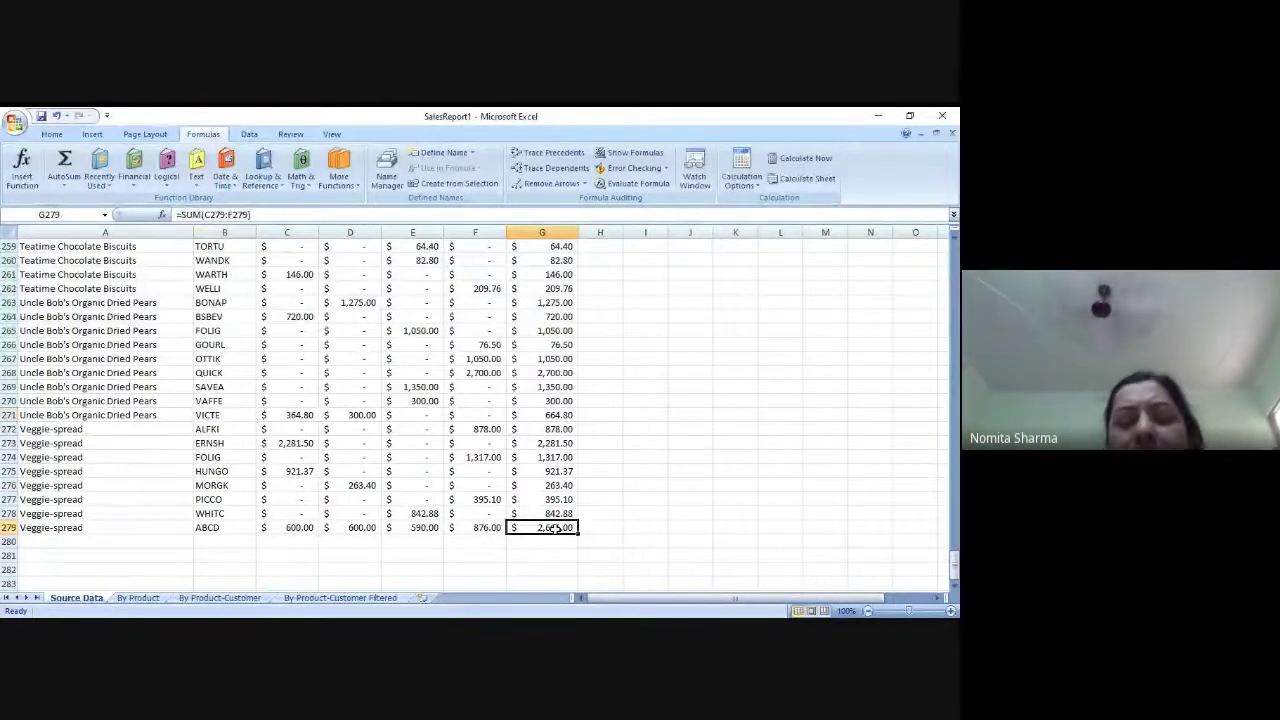
pyautogui.press('Up')
pyautogui.press('Up')
pyautogui.press('Up')
pyautogui.press('Up')
pyautogui.press('Up')
pyautogui.press('Up')
pyautogui.press('Up')
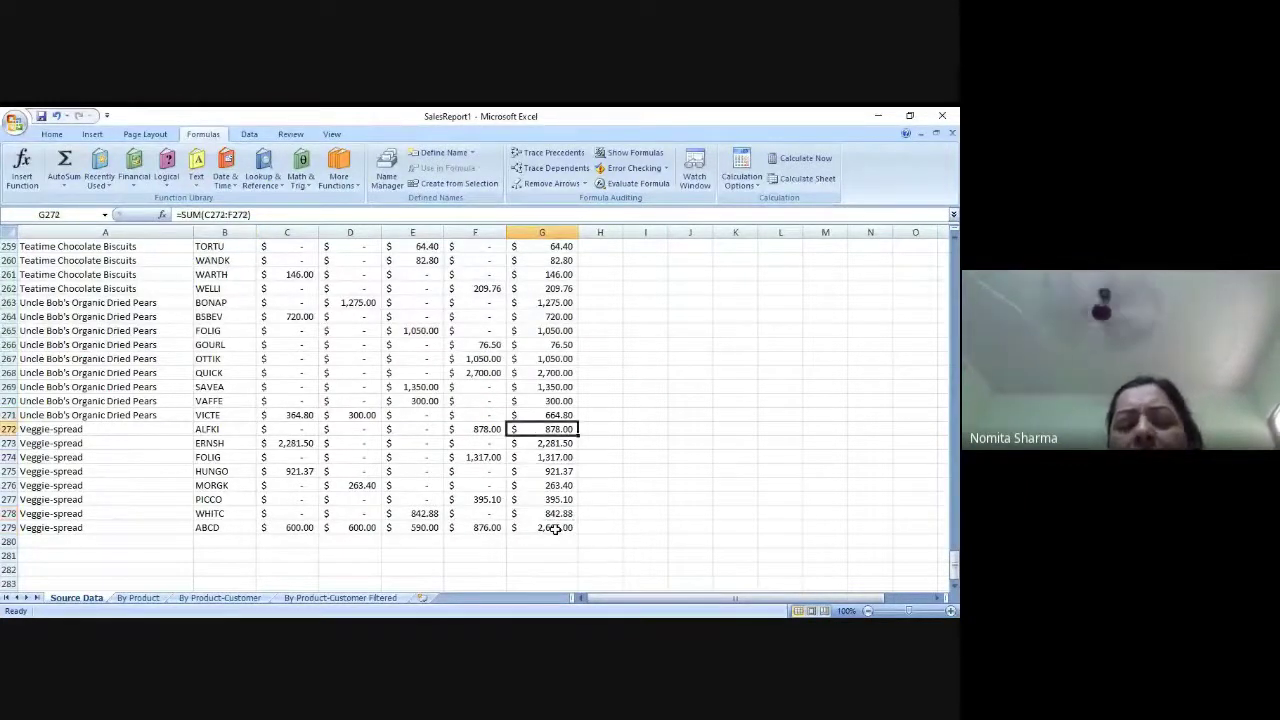
# Step: Check the quarterly values in row 272 against that record's Total formula
pyautogui.press('Left')
pyautogui.press('Left')
pyautogui.press('Left')
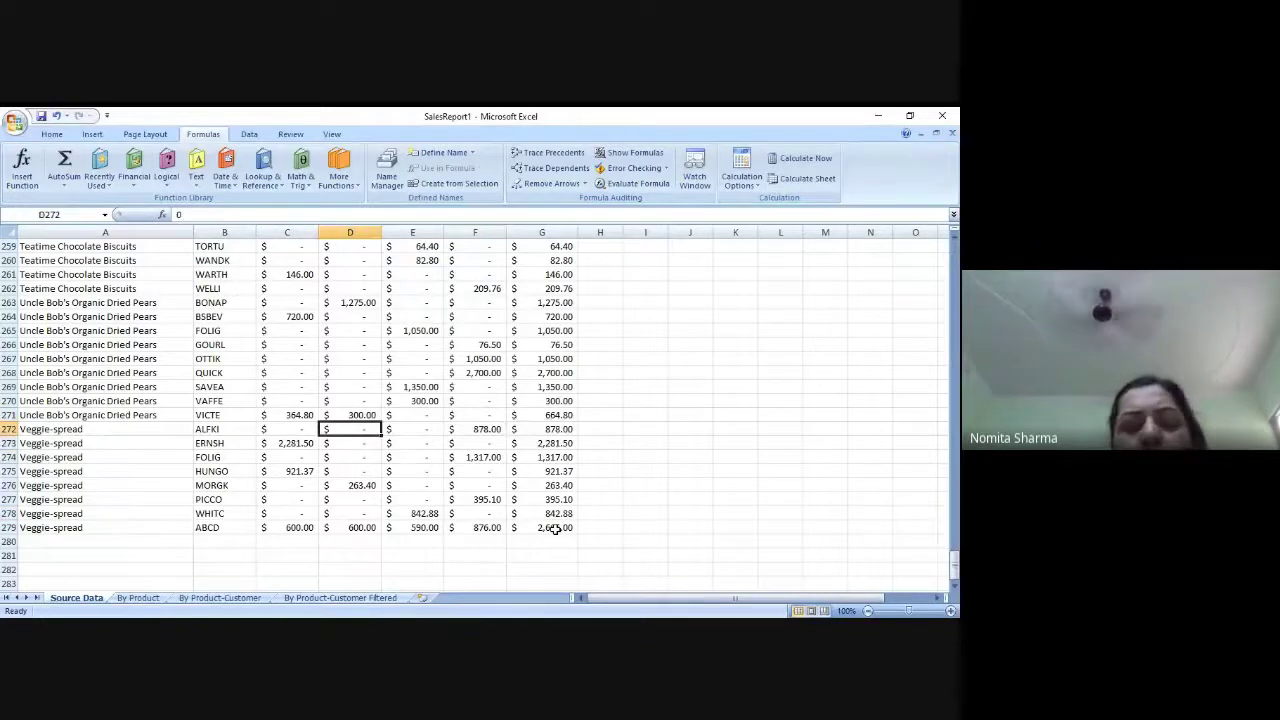
pyautogui.press('Left')
pyautogui.press('Right')
pyautogui.press('Right')
pyautogui.press('Right')
pyautogui.press('Right')
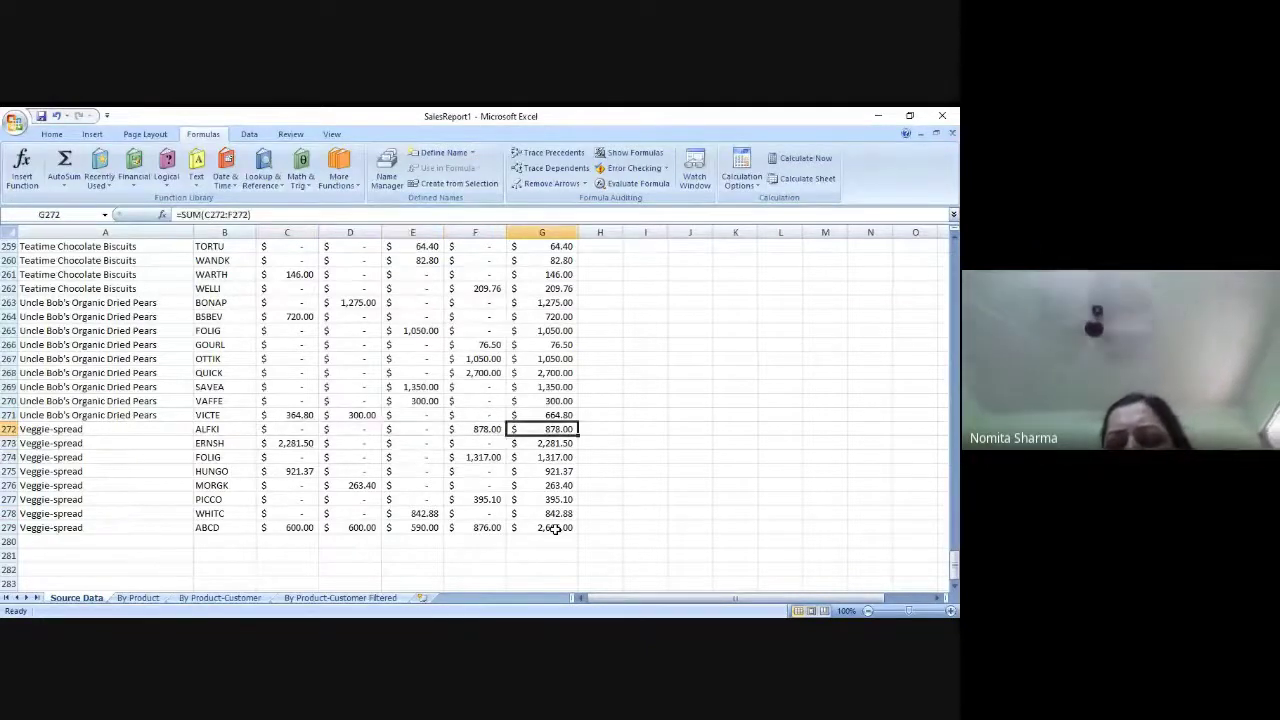
pyautogui.press('Up')
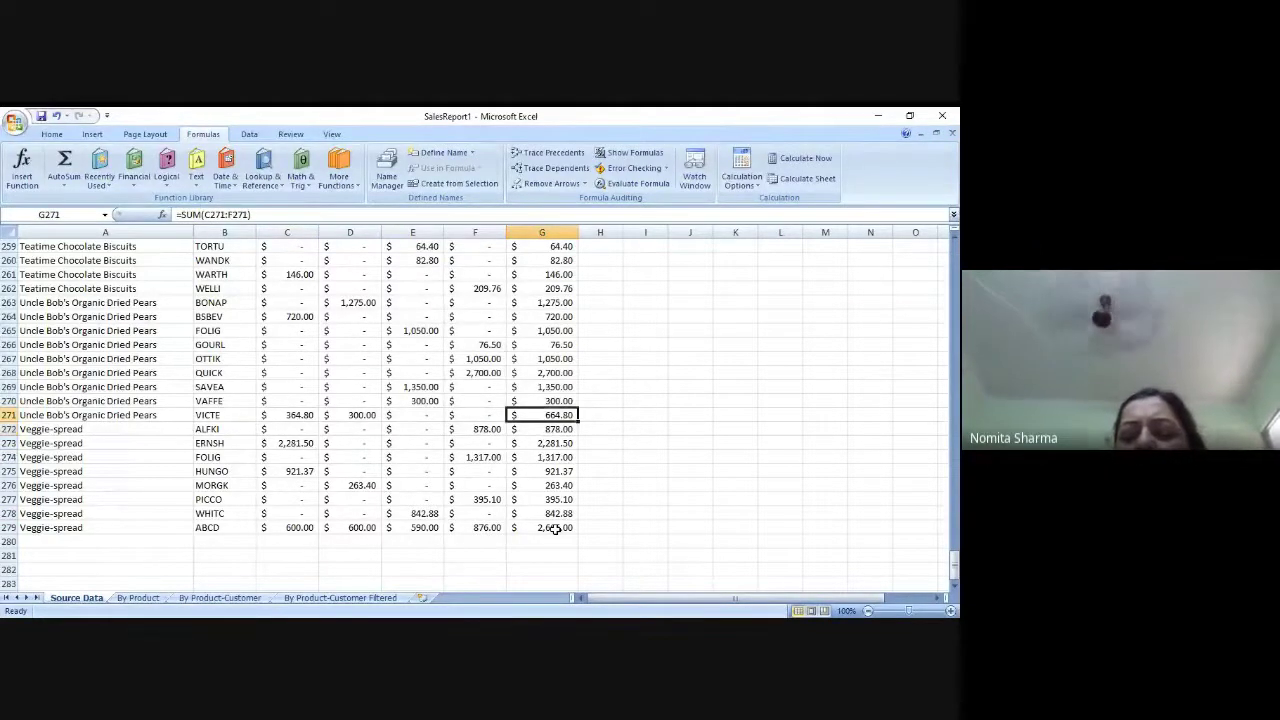
# Step: Review the Total column upward from row 271 toward the start of the source data
pyautogui.press('pageup')
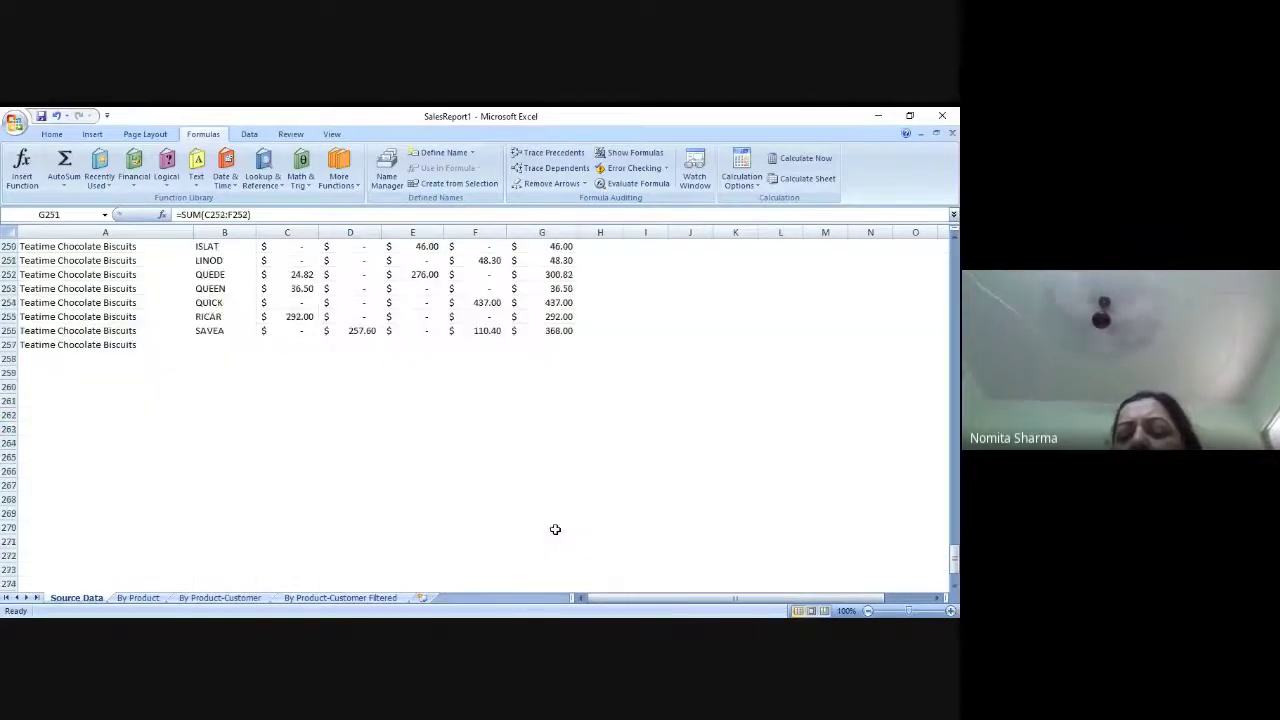
pyautogui.press('pageup')
pyautogui.press('pageup')
pyautogui.press('pageup')
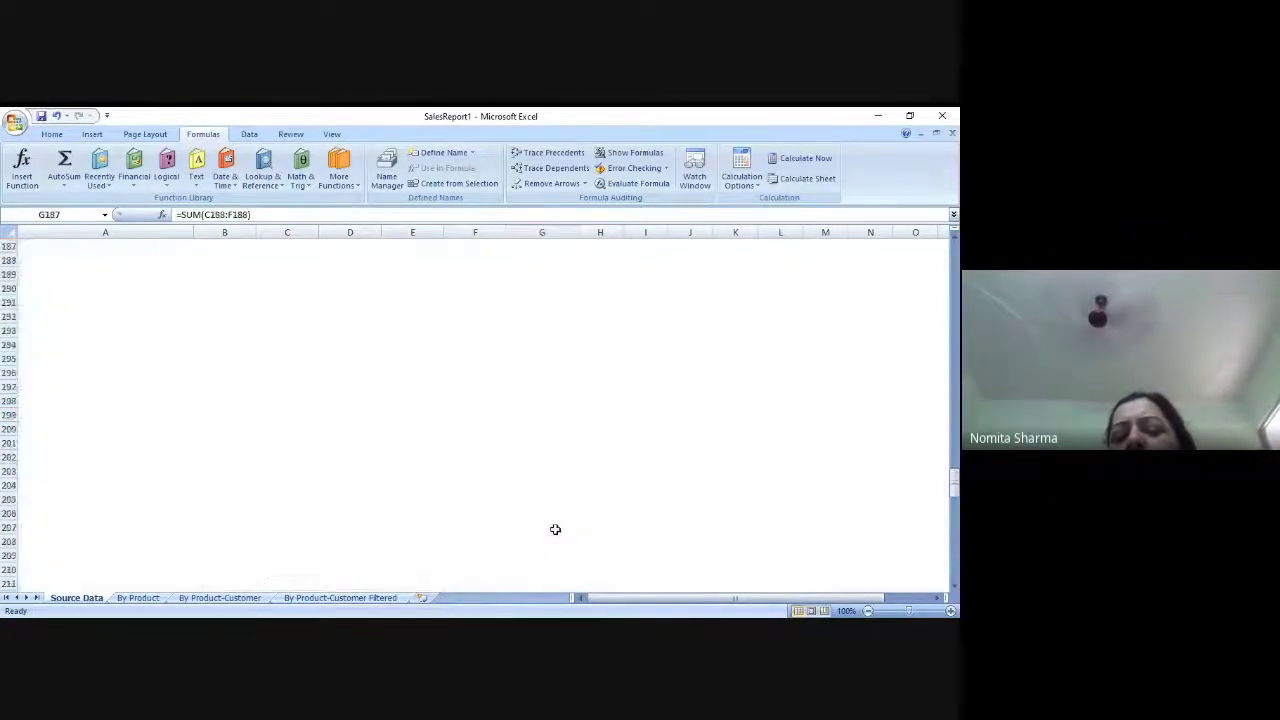
pyautogui.press('pageup')
pyautogui.press('pageup')
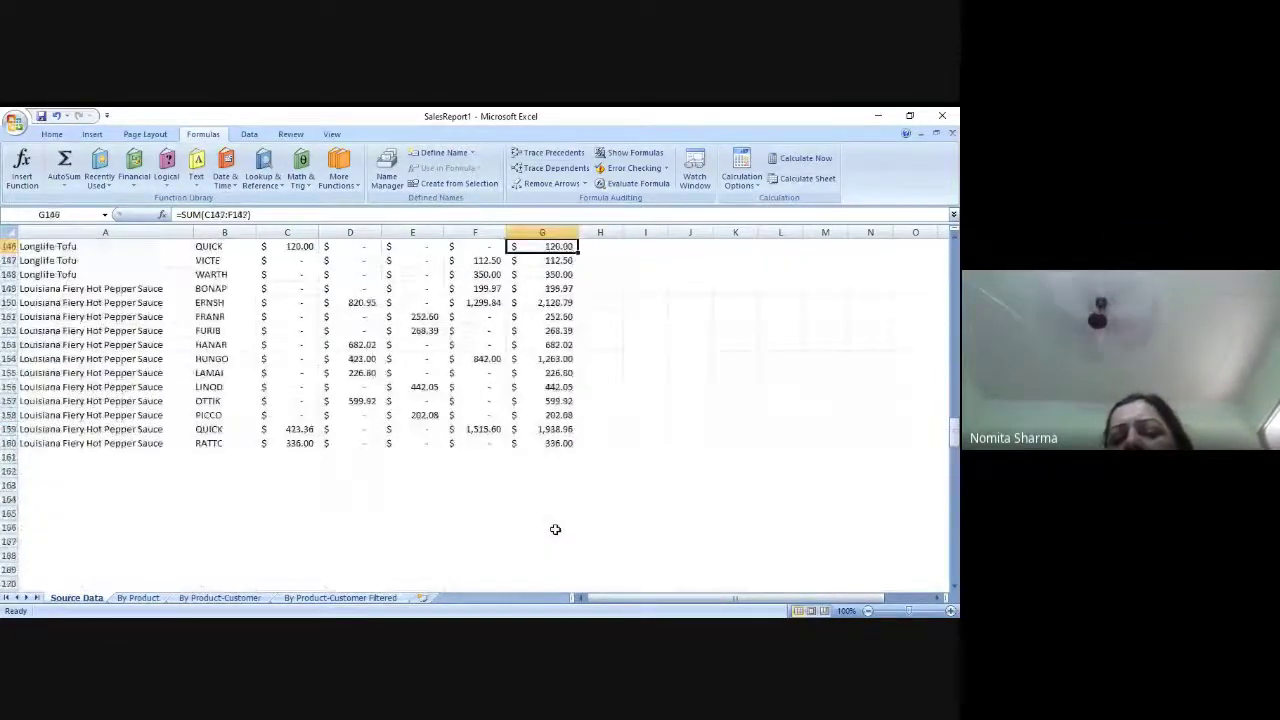